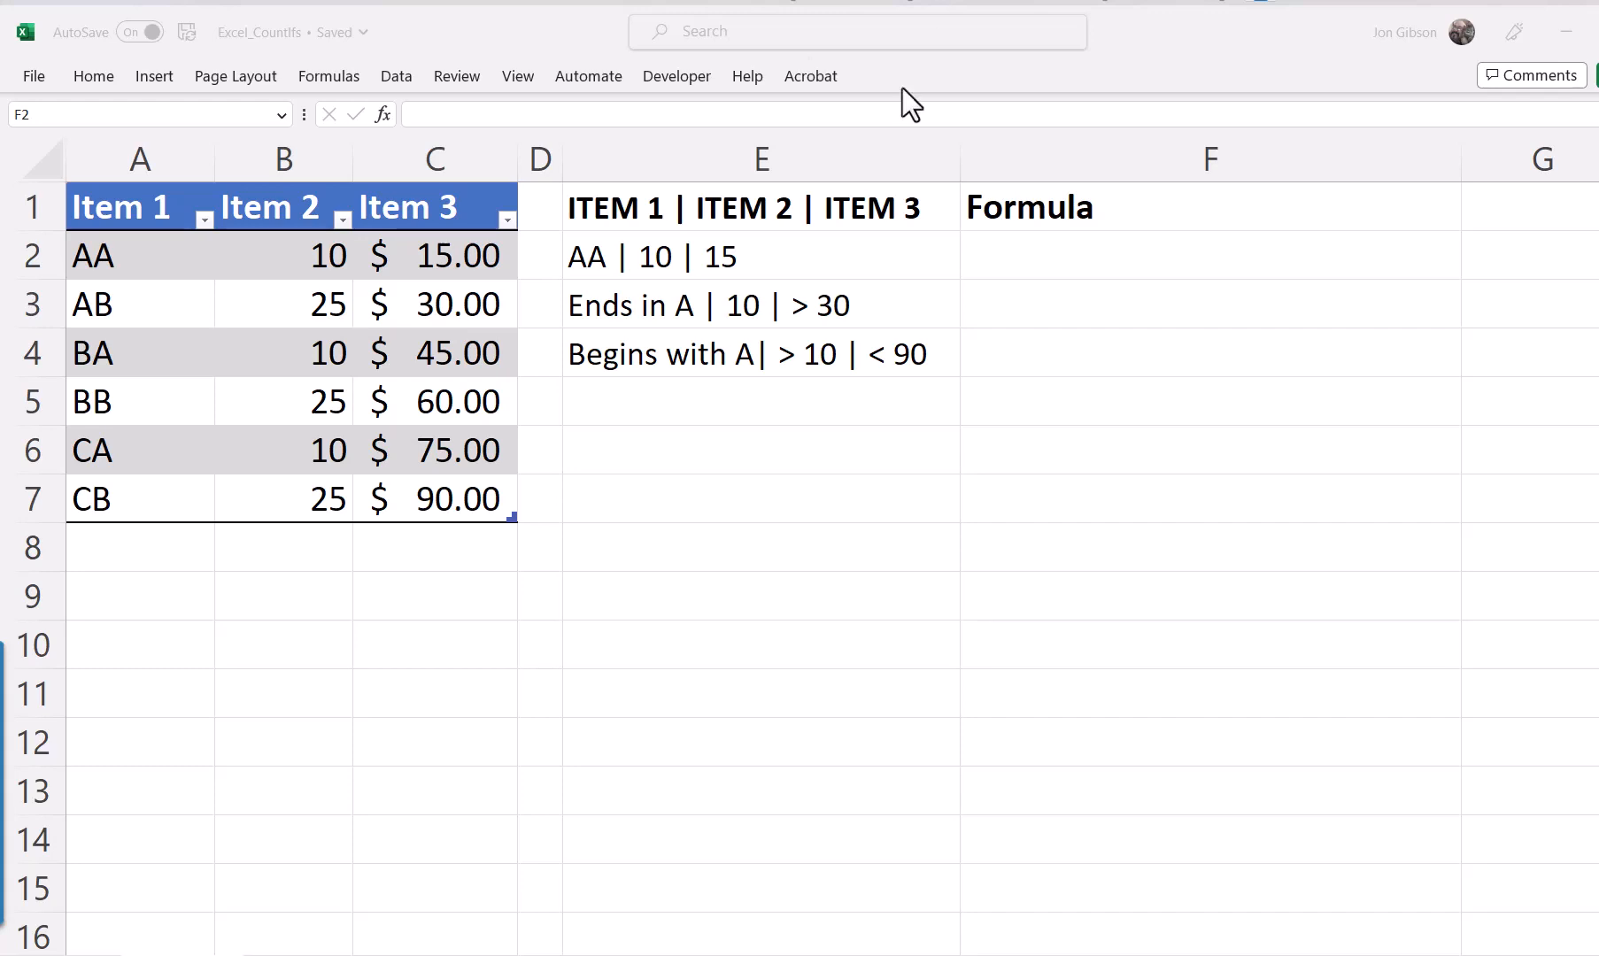
# In F2, start a COUNTIFS formula whose first condition matches the table's Item 1 column to "AA".
pyautogui.click(1071, 264)
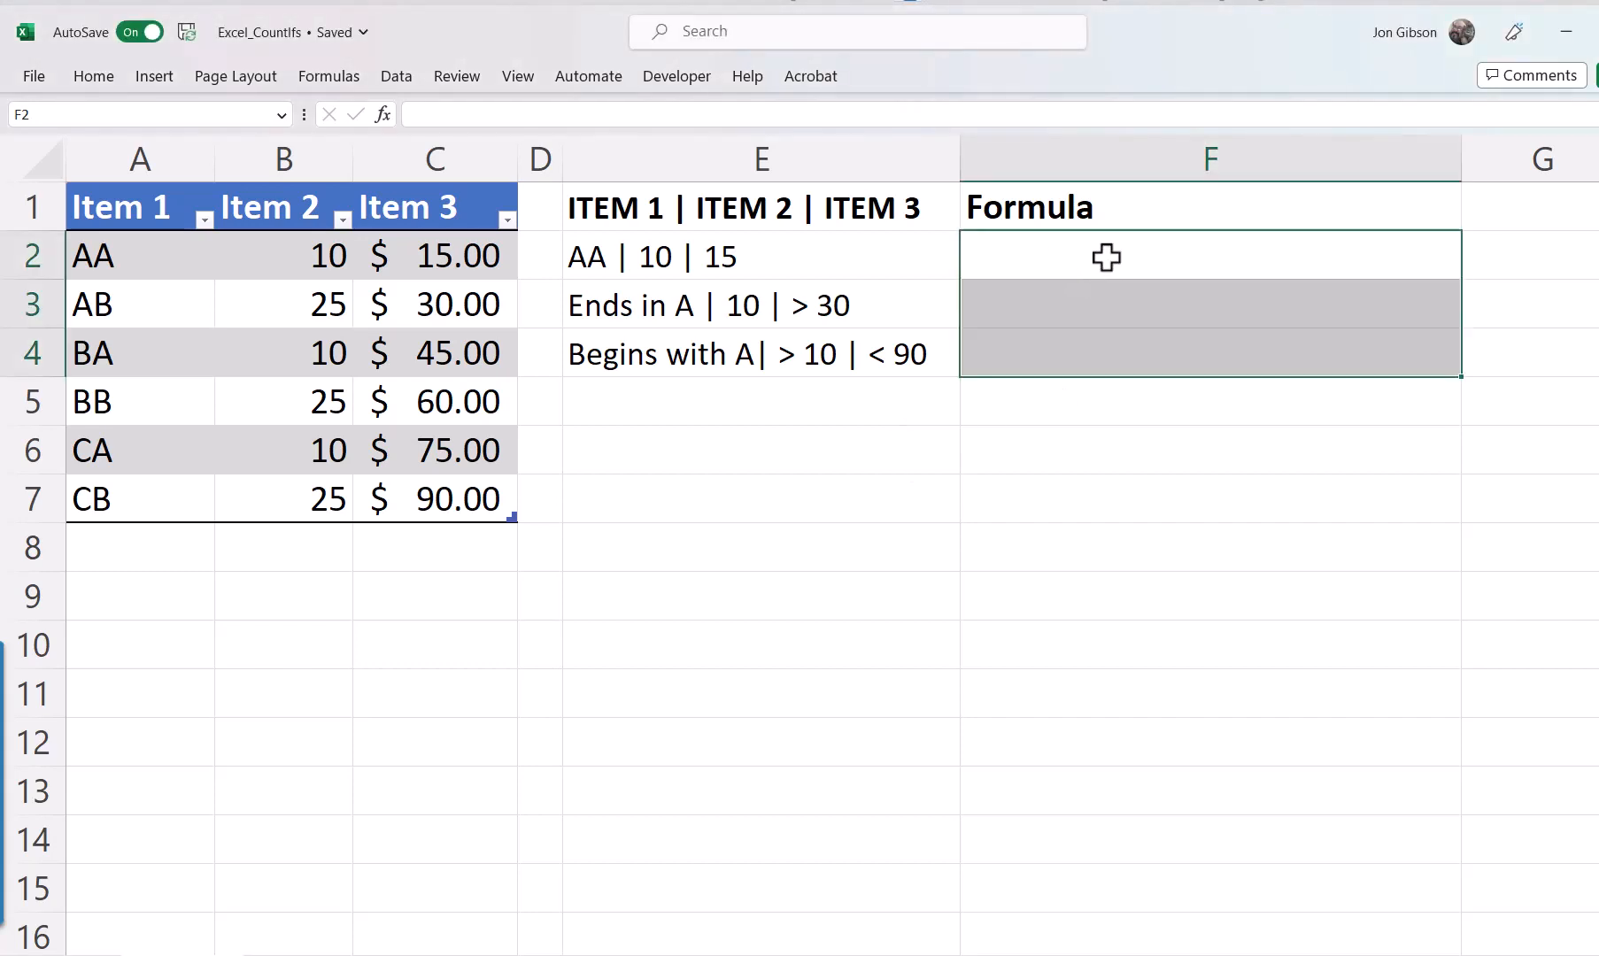
pyautogui.click(1102, 252)
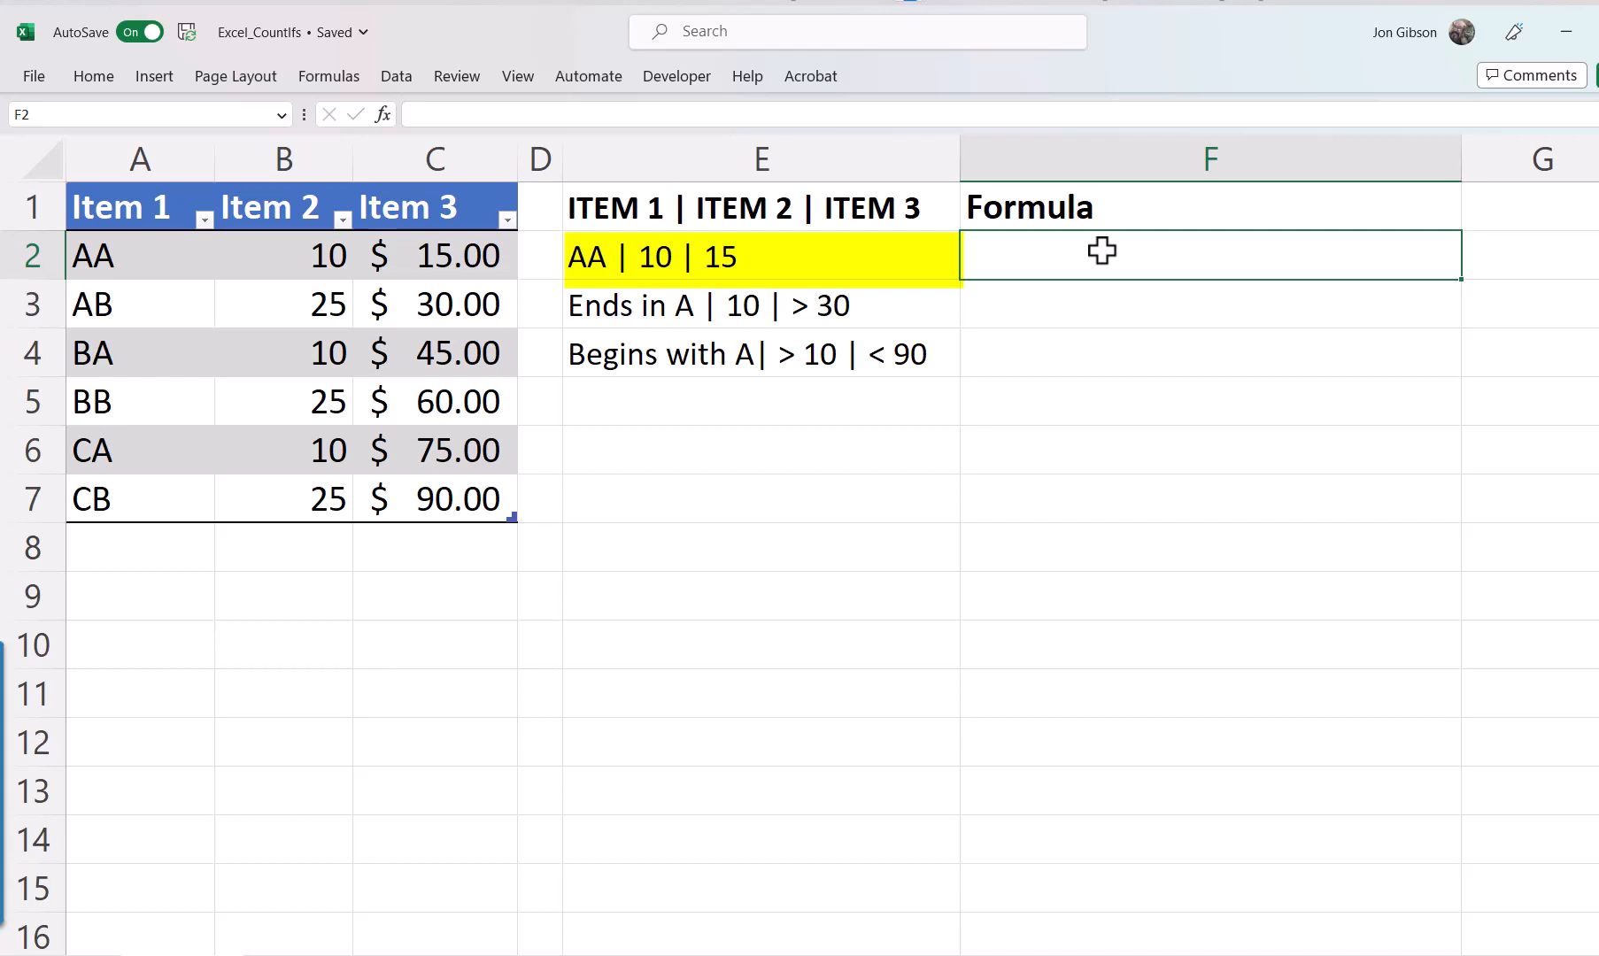
pyautogui.write('=countifs')
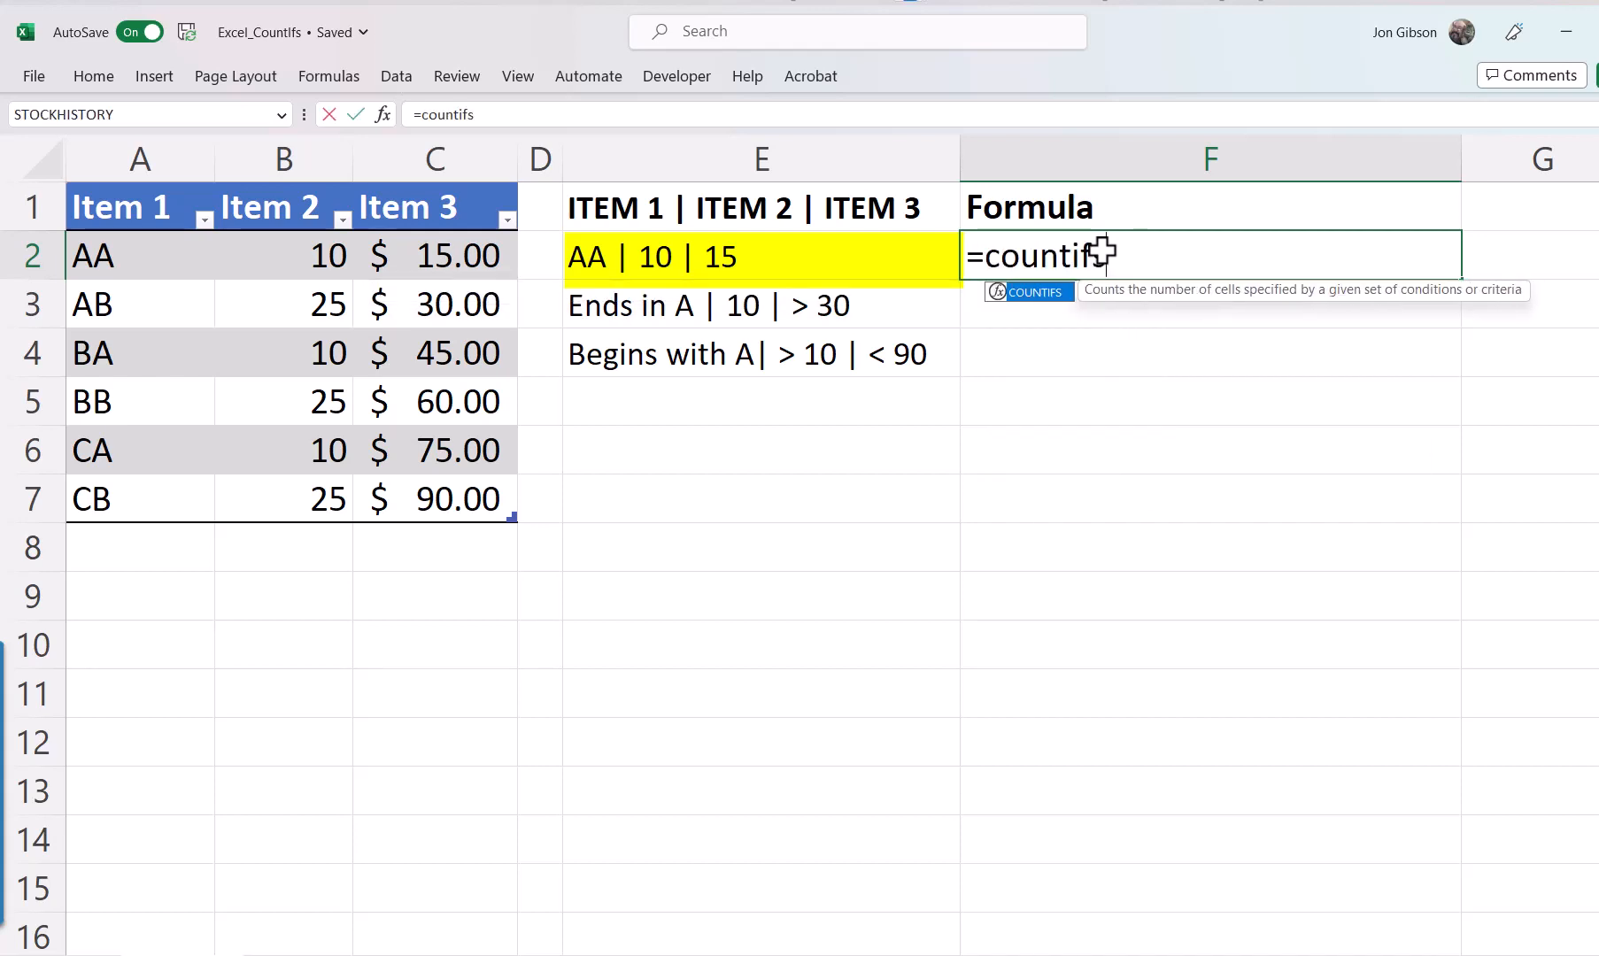
pyautogui.write('(')
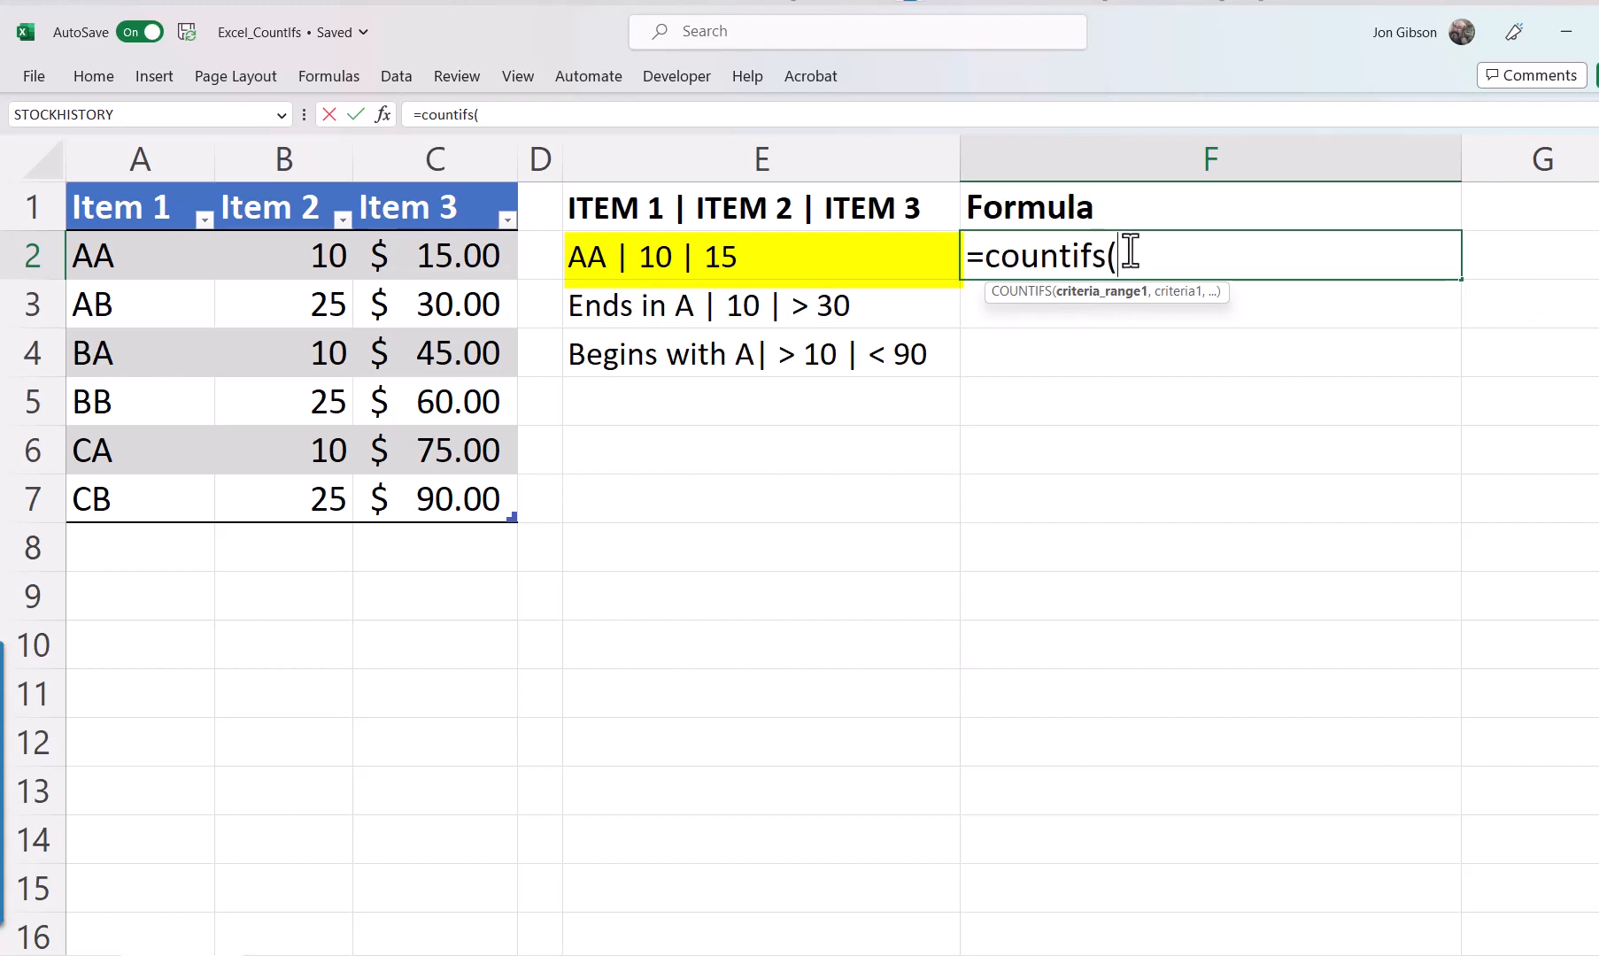
pyautogui.moveTo(120, 257); pyautogui.dragTo(105, 498)
pyautogui.write(',"AA')
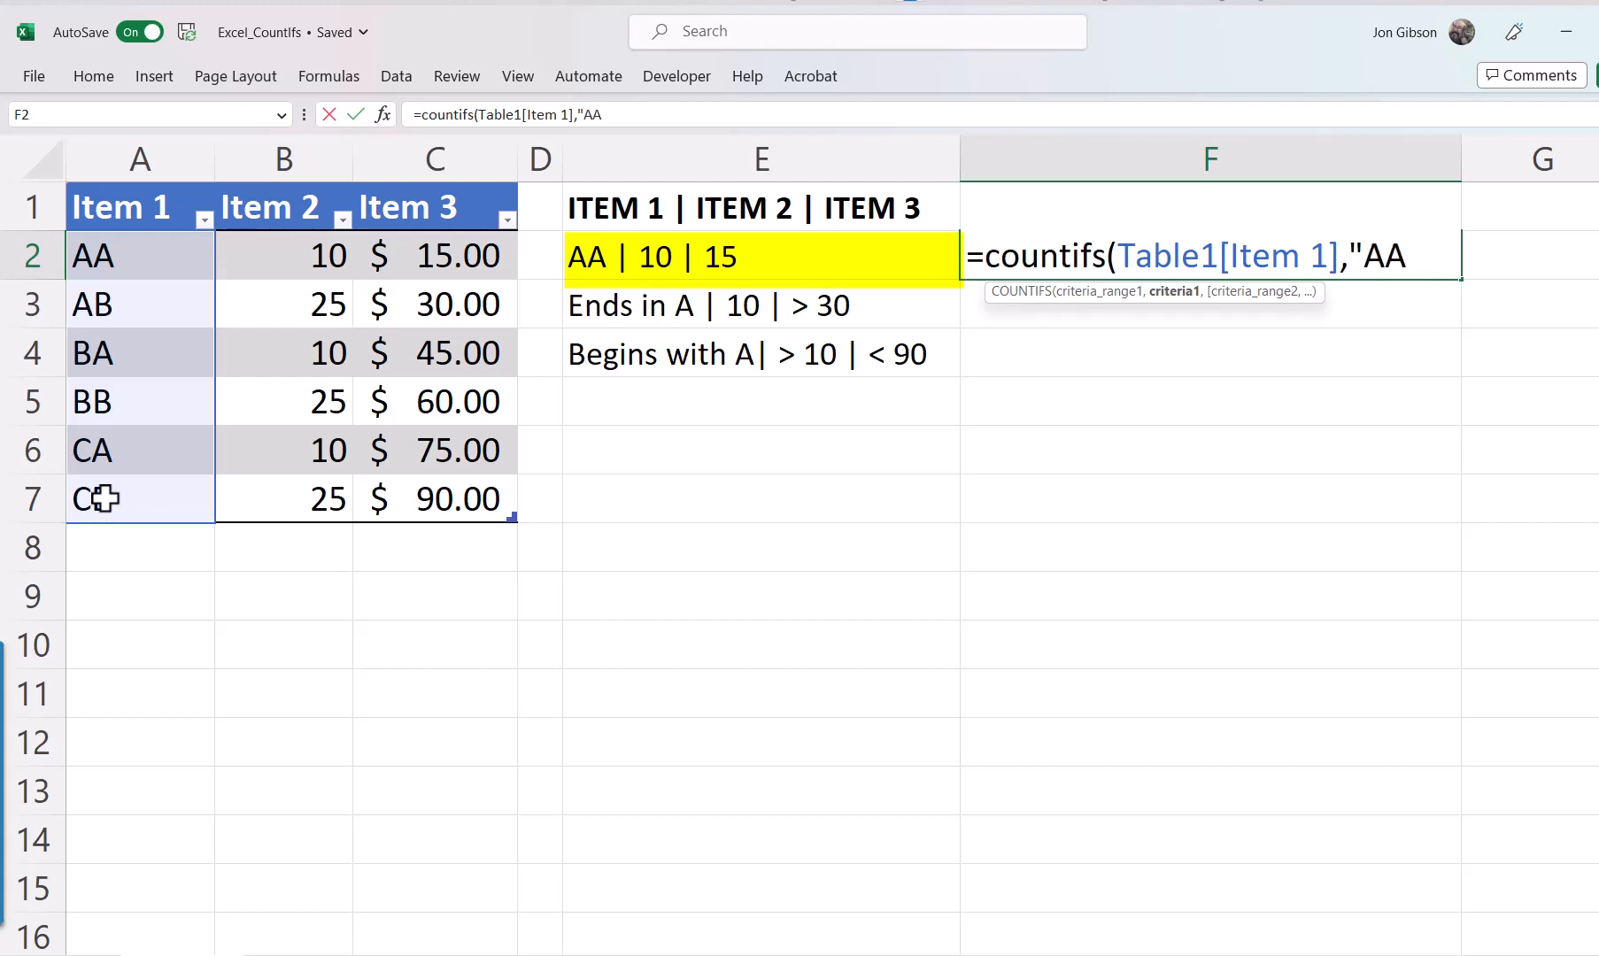
pyautogui.write('",')
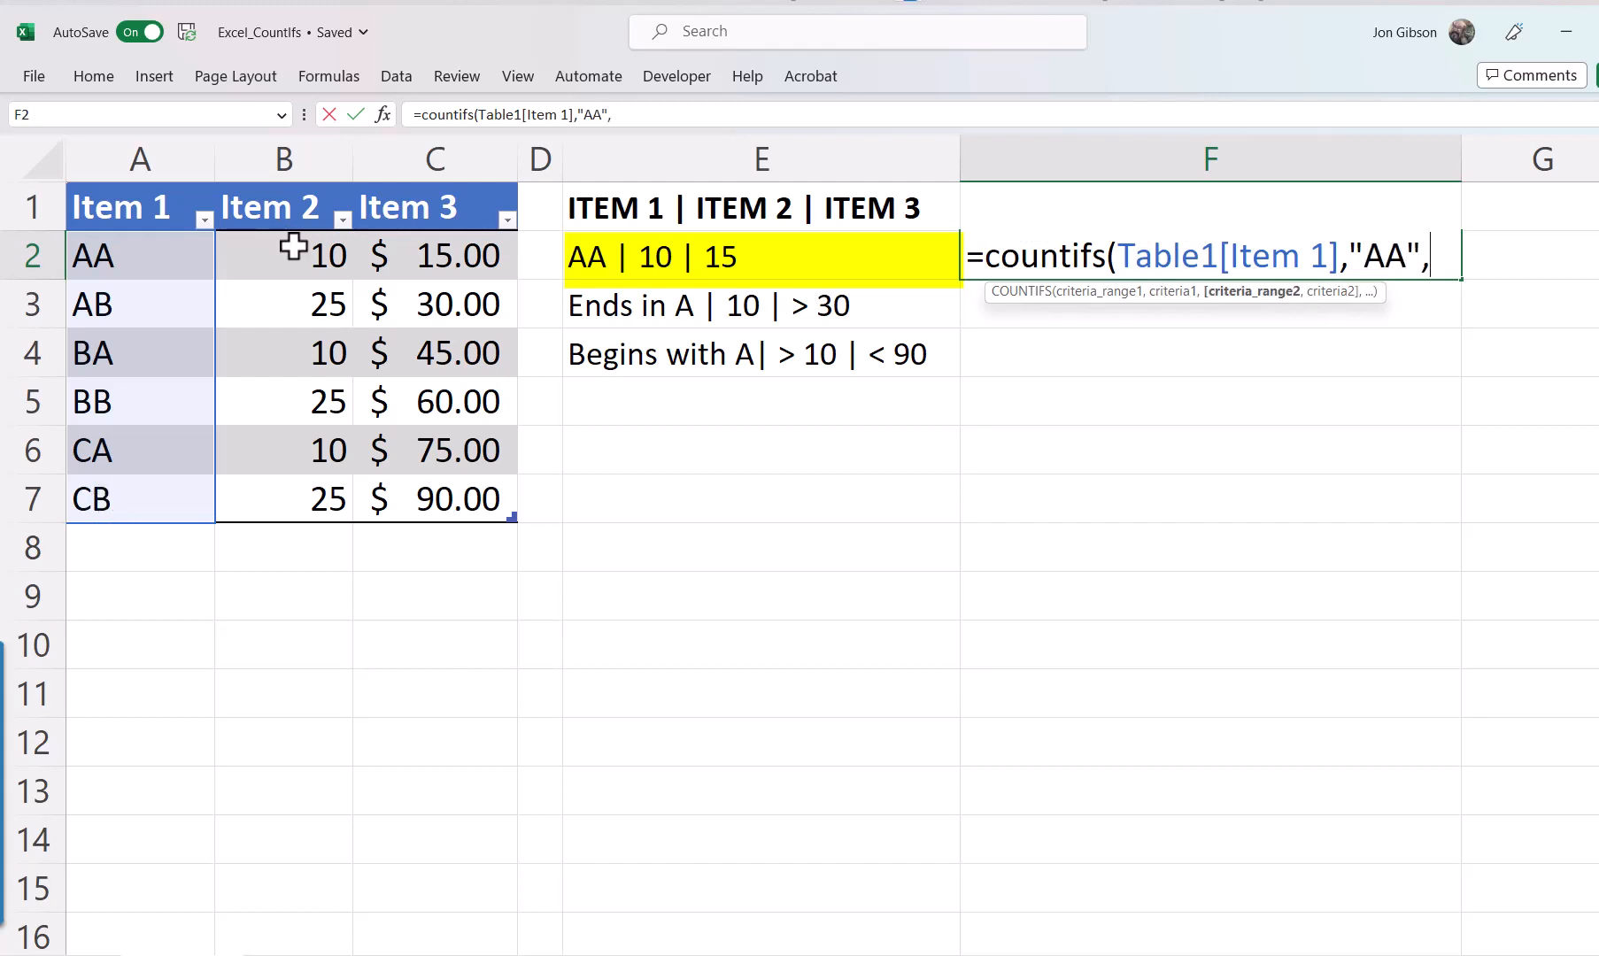
# Complete the F2 formula with conditions for Item 2 equal to 10 and Item 3 equal to 15.
pyautogui.moveTo(285, 239); pyautogui.dragTo(310, 512)
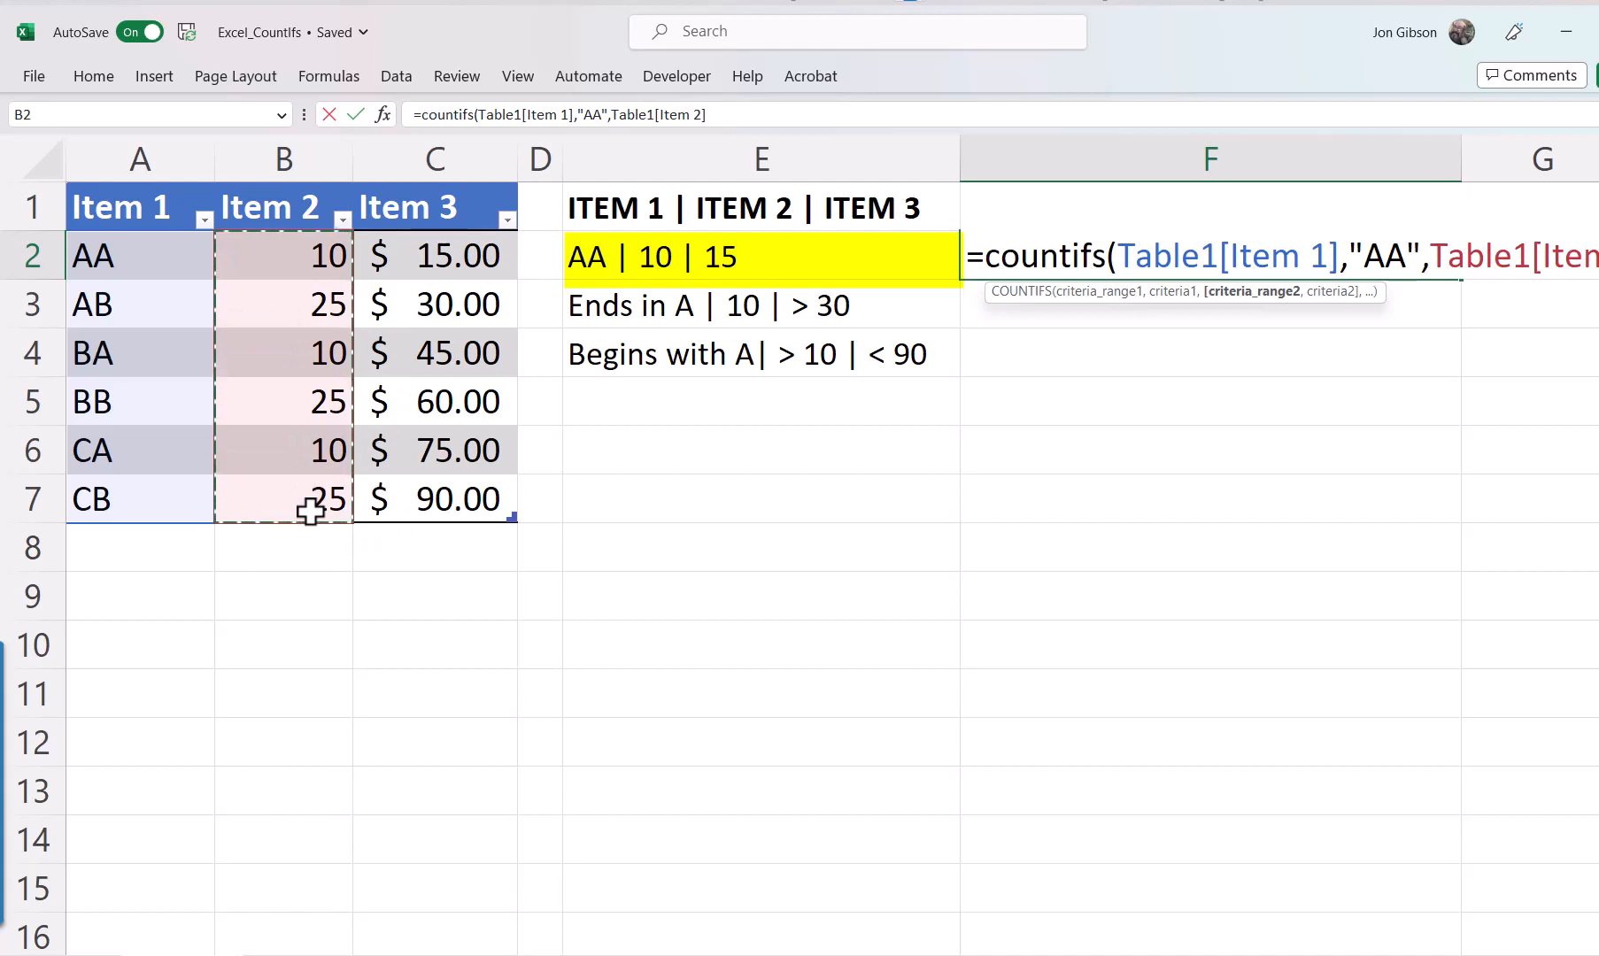
pyautogui.write(',10,')
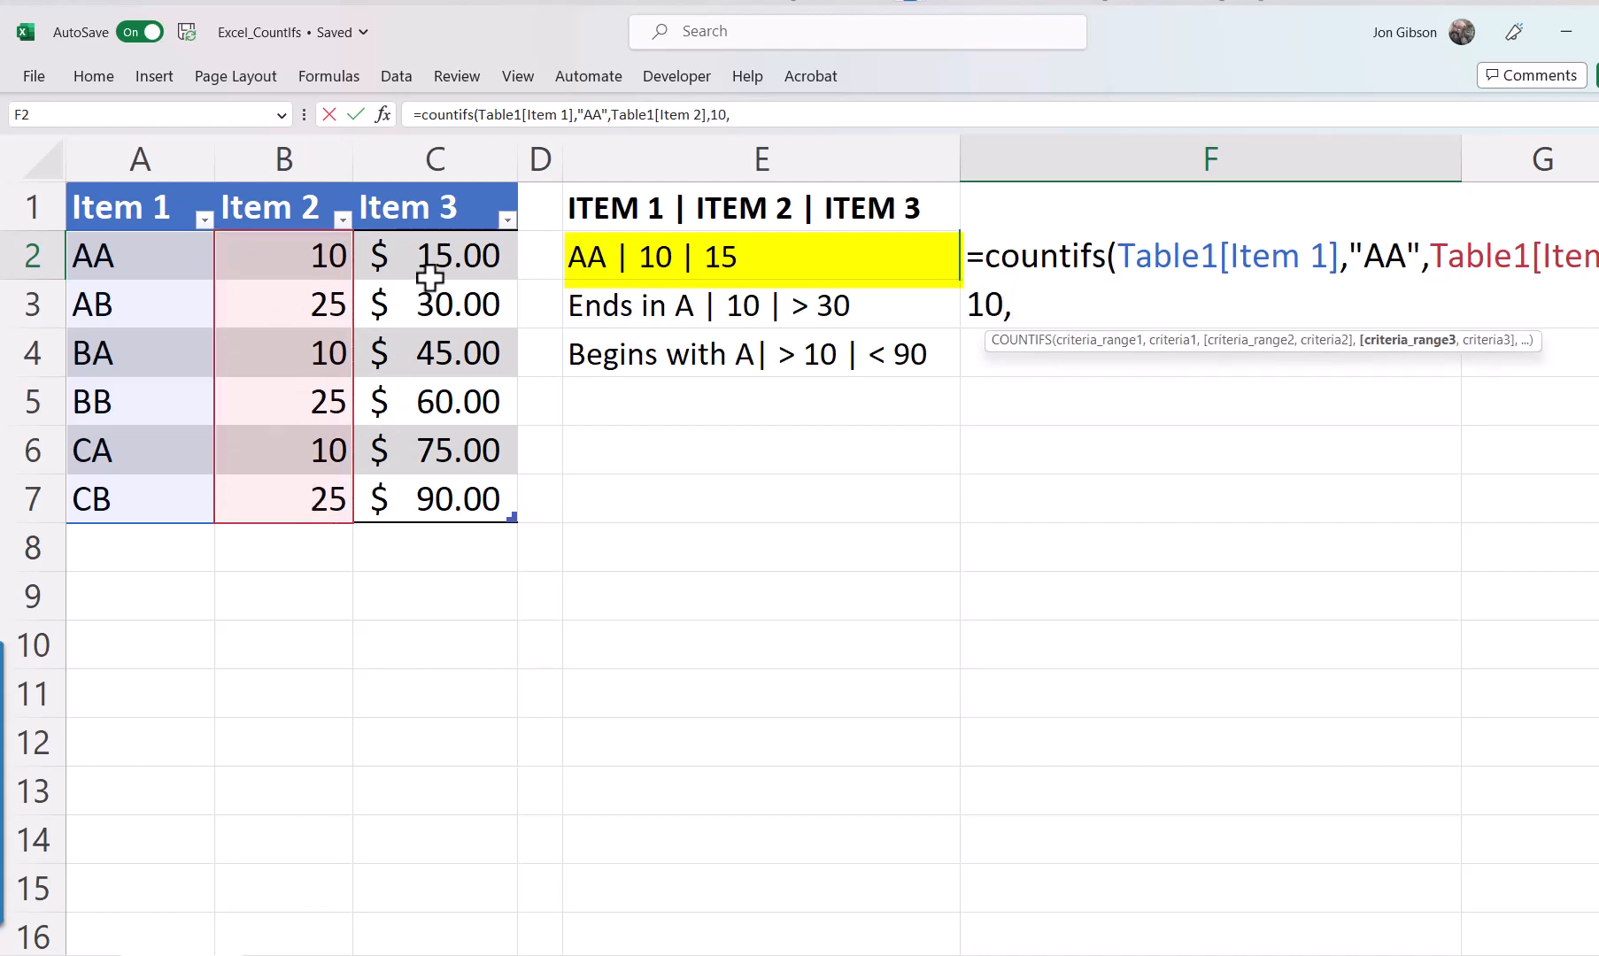
pyautogui.moveTo(432, 263); pyautogui.dragTo(435, 506)
pyautogui.write(',15')
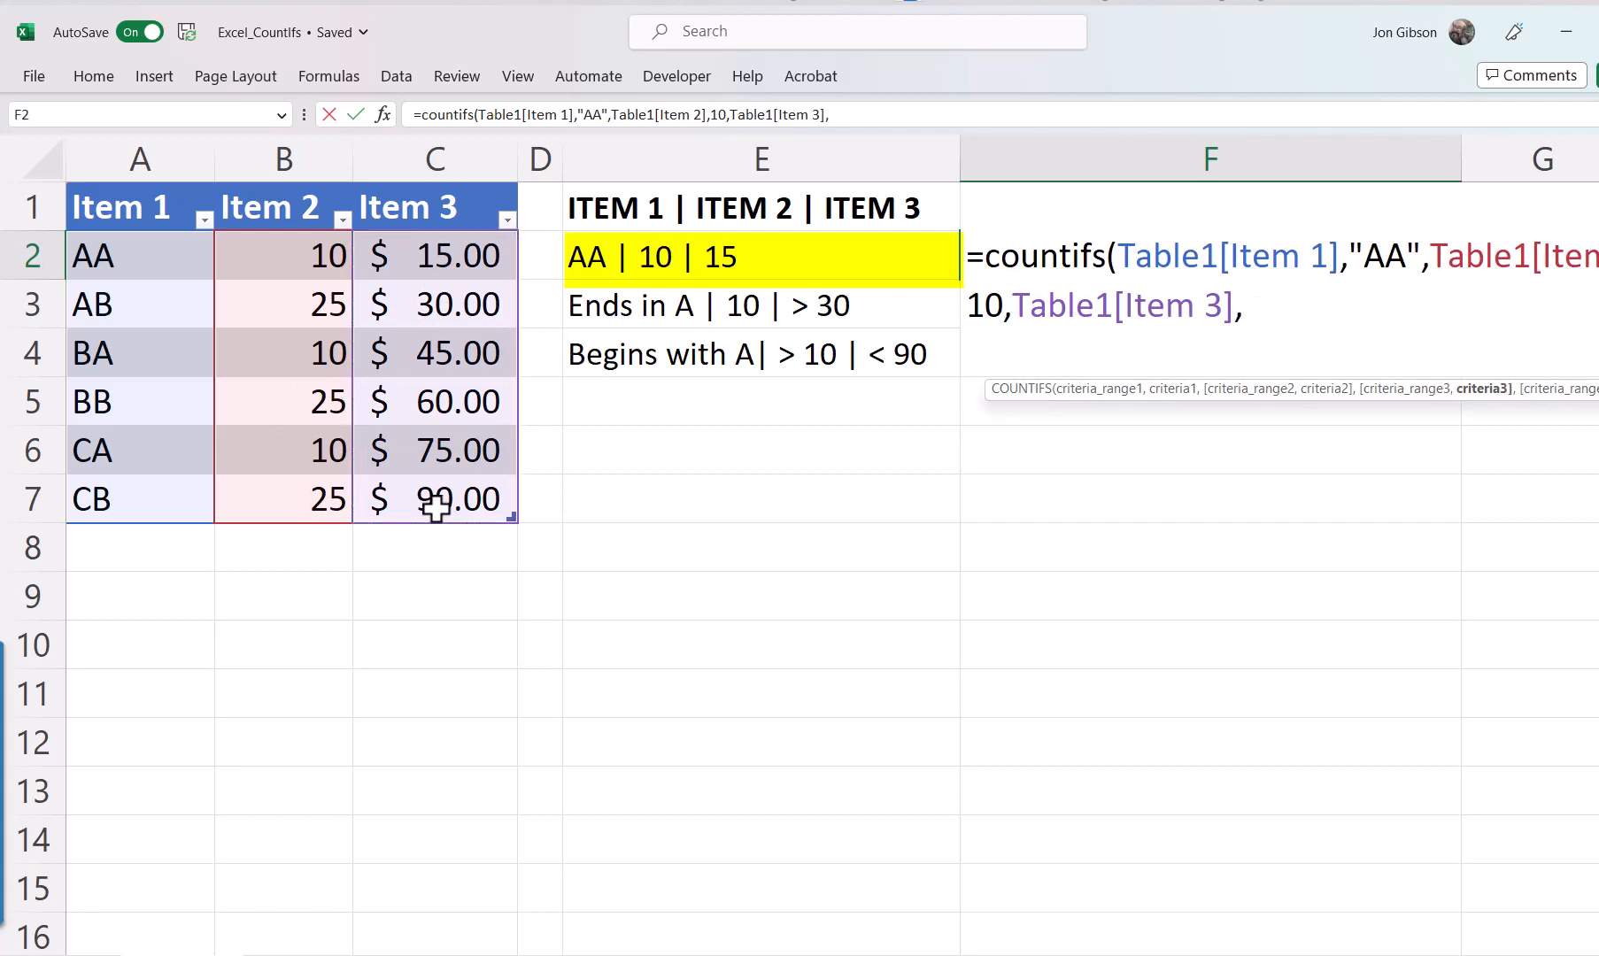
pyautogui.write(')')
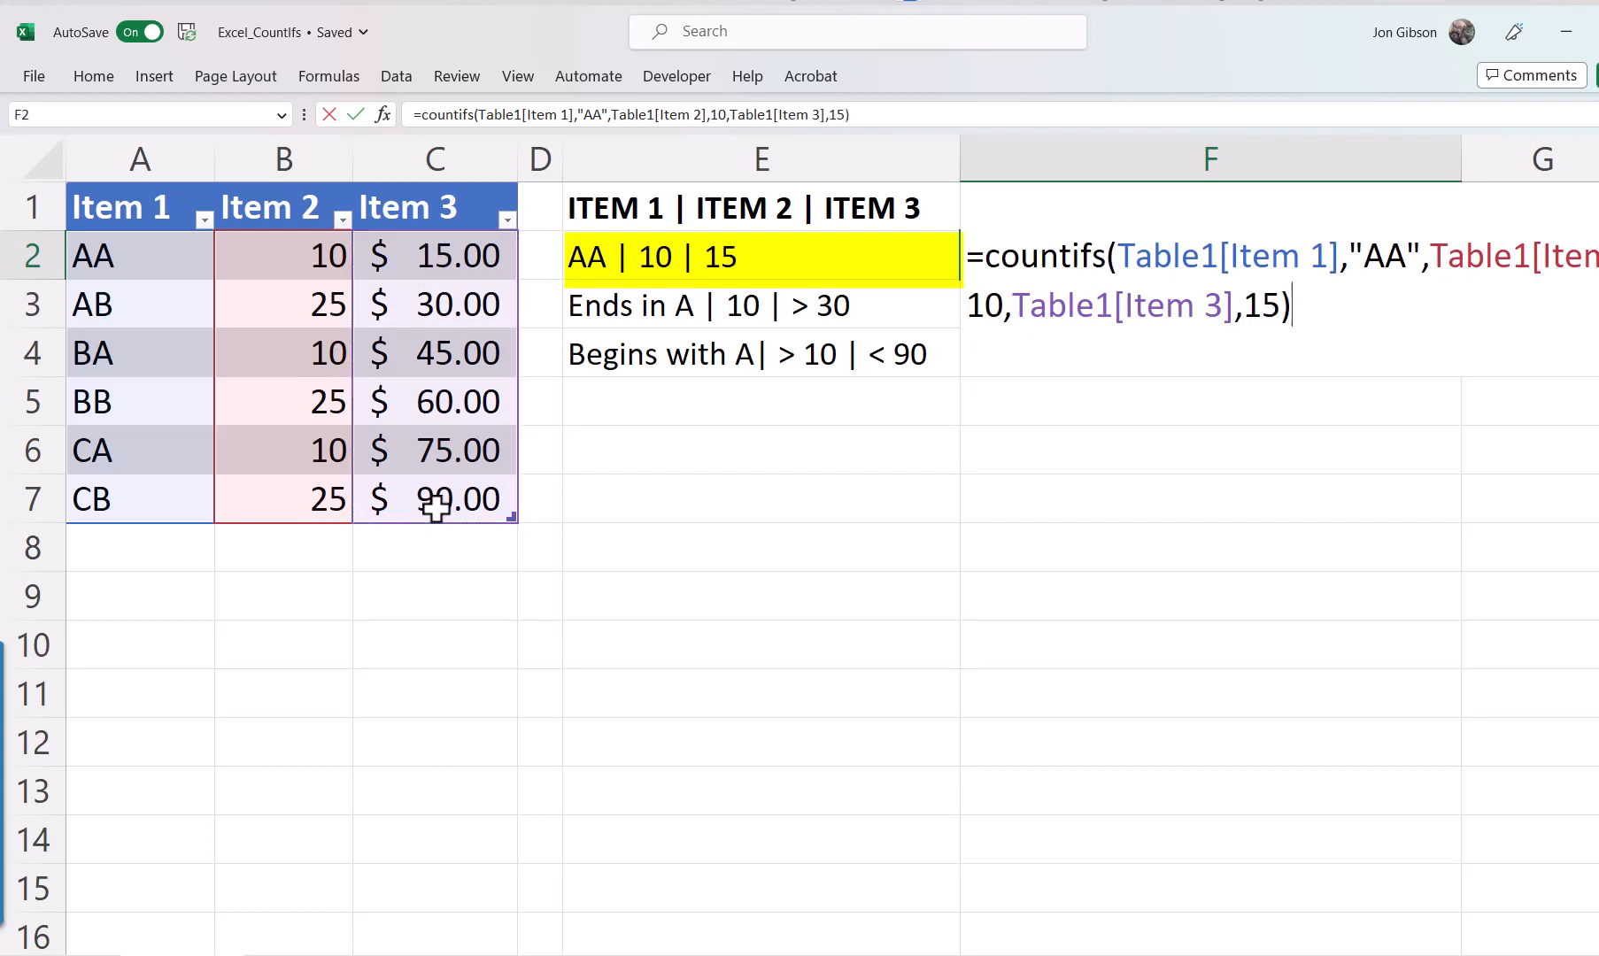
pyautogui.press('Return')
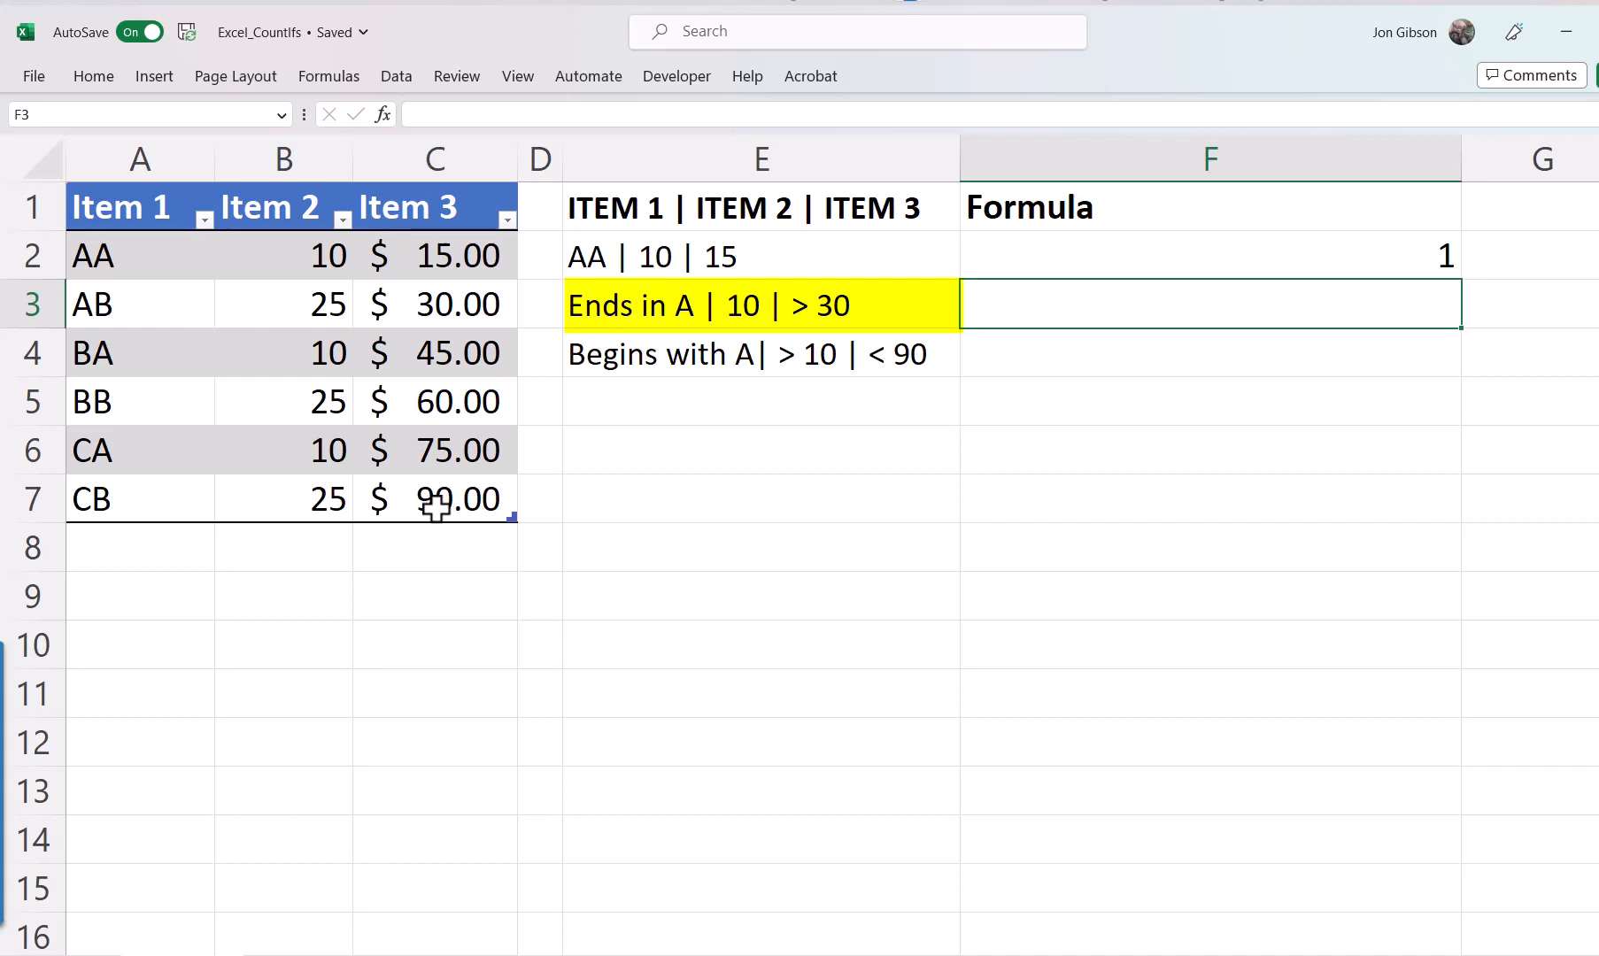
# In F3, start a COUNTIFS formula that matches Item 1 values ending in A with the criterion "*a".
pyautogui.press('F2')
pyautogui.write('=COUNTIFS(')
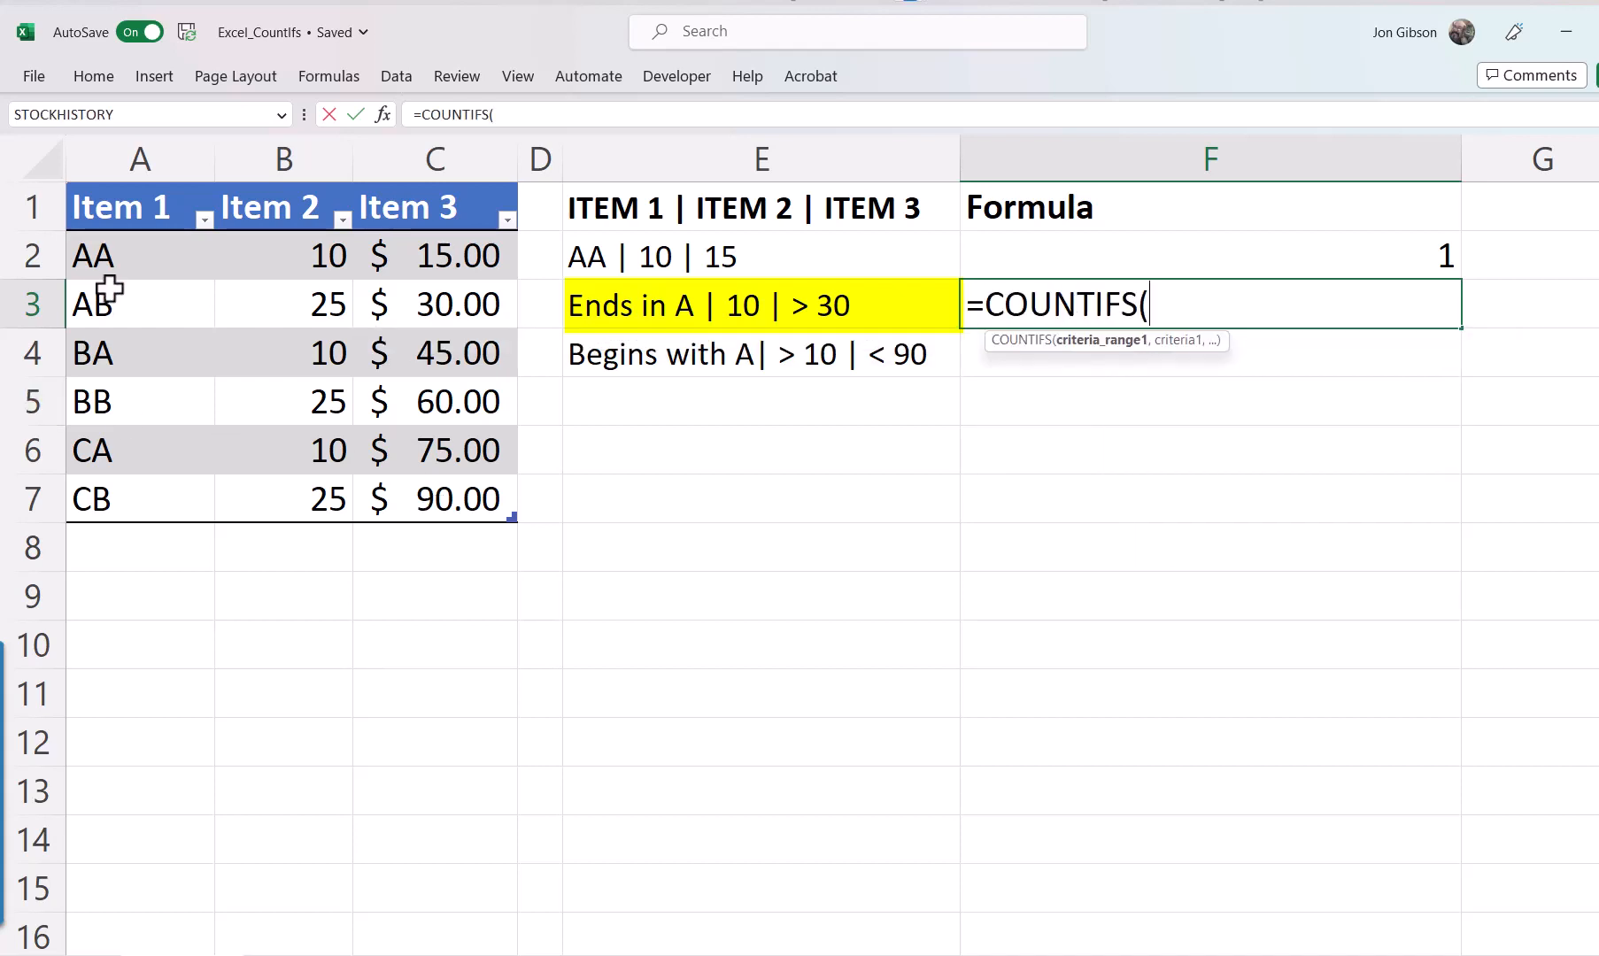
pyautogui.moveTo(146, 255); pyautogui.dragTo(148, 496)
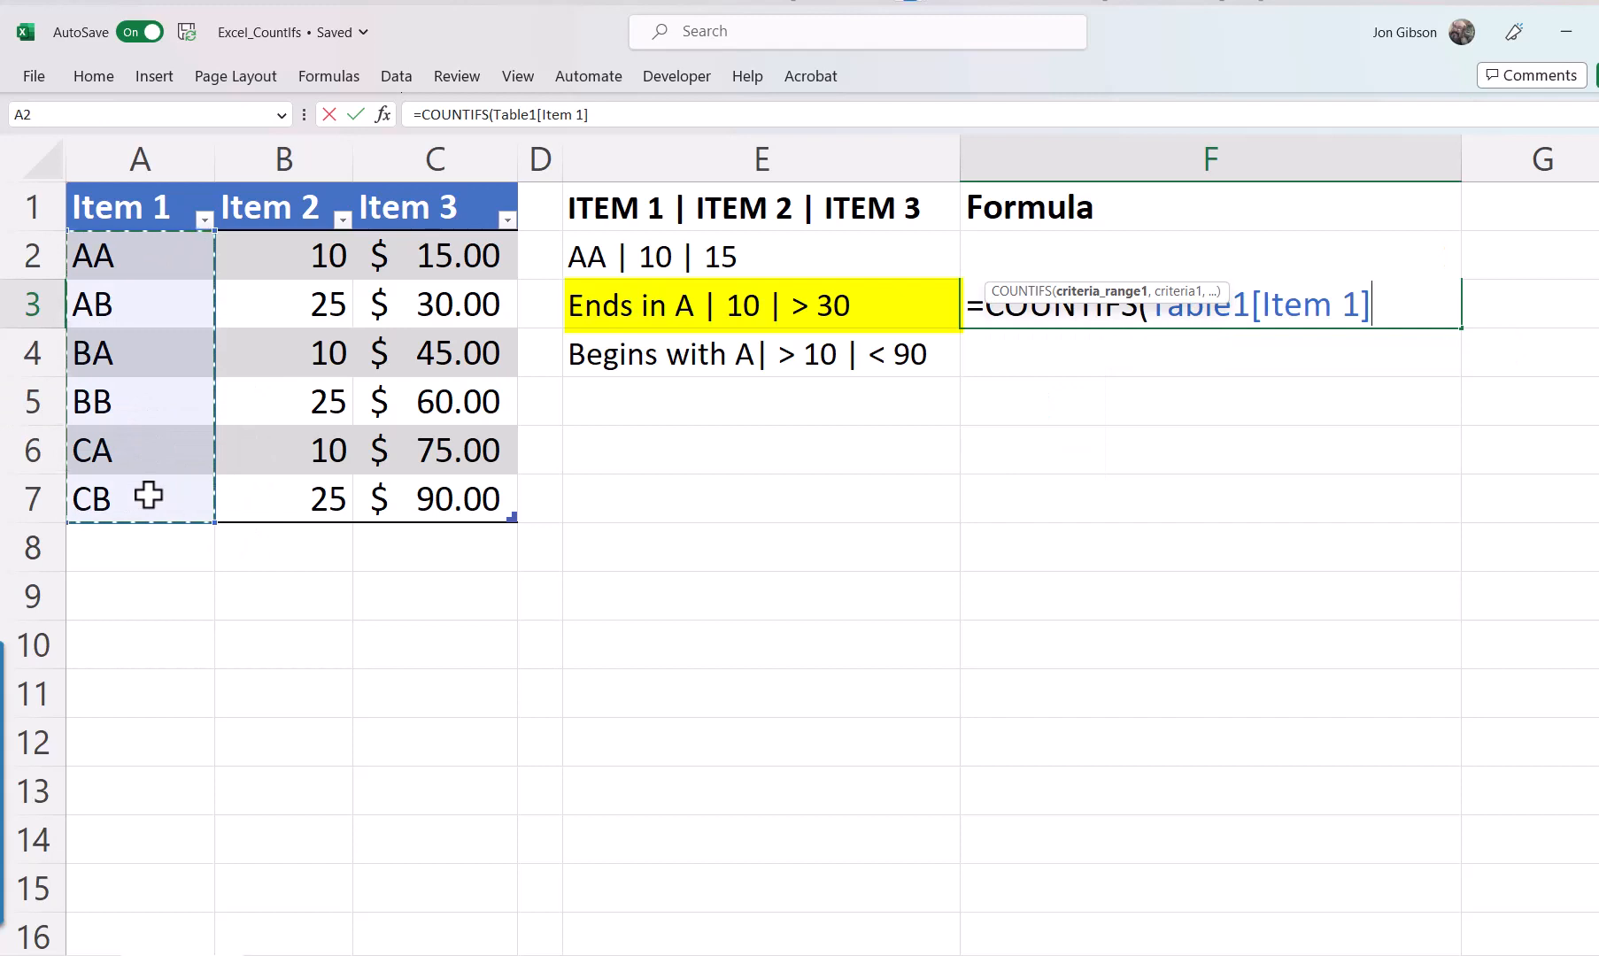
pyautogui.write(',"*a"')
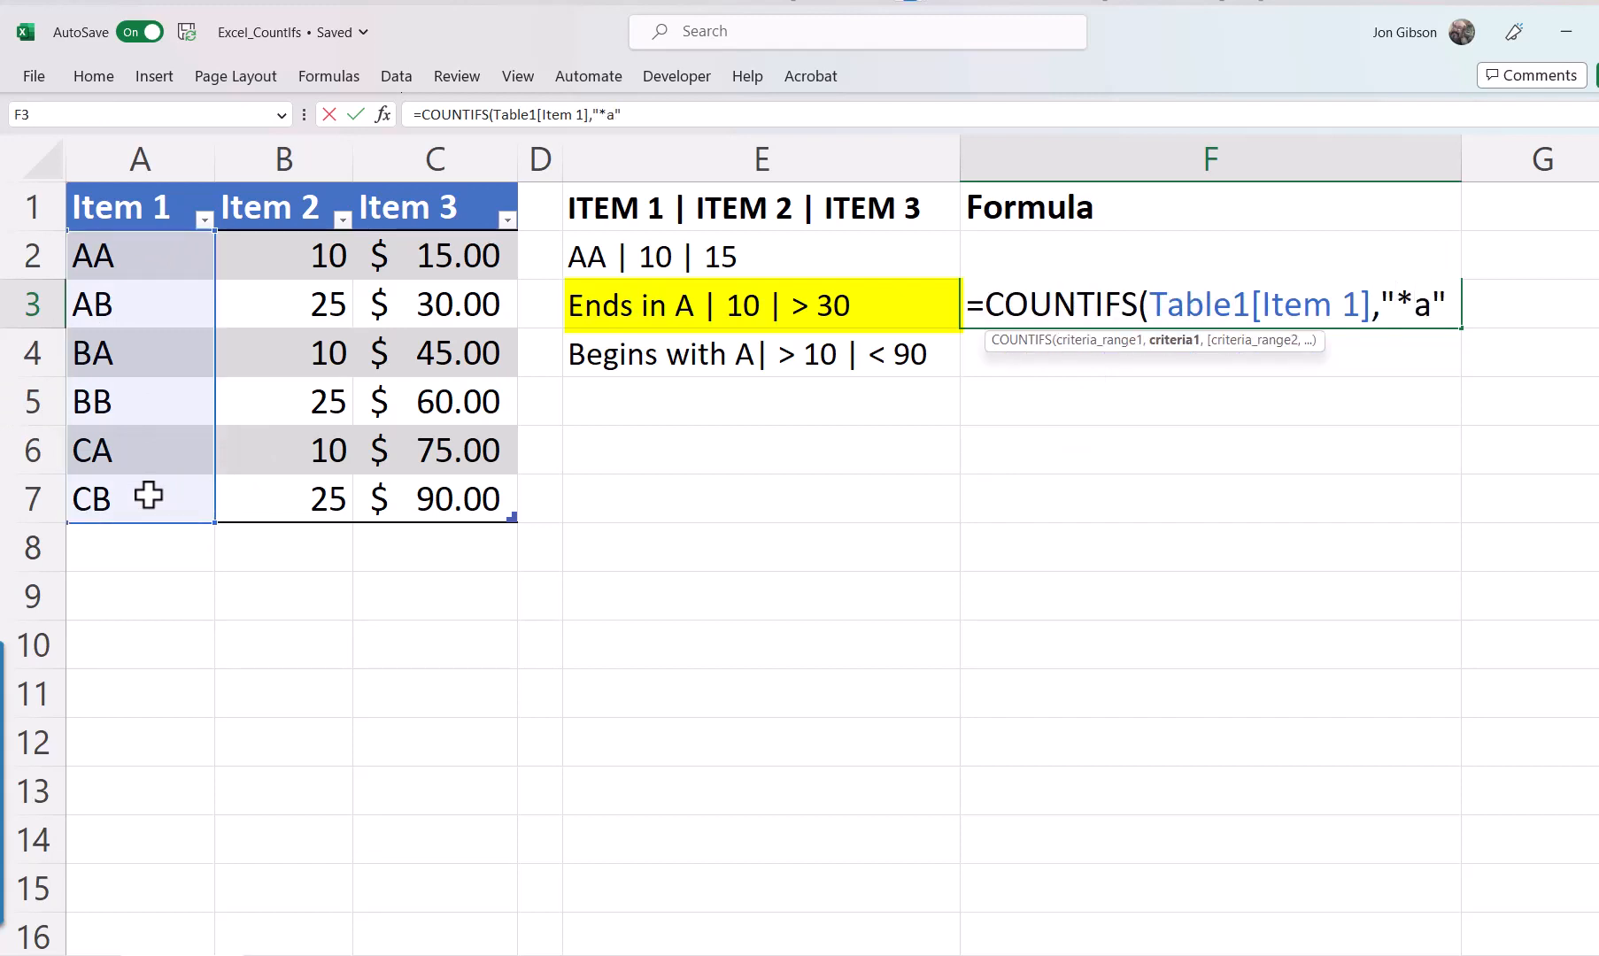
pyautogui.write(',')
# Complete the F3 formula with Item 2 equal to 10 and Item 3 matching ">30".
pyautogui.moveTo(257, 251); pyautogui.dragTo(289, 502)
pyautogui.write(',10,')
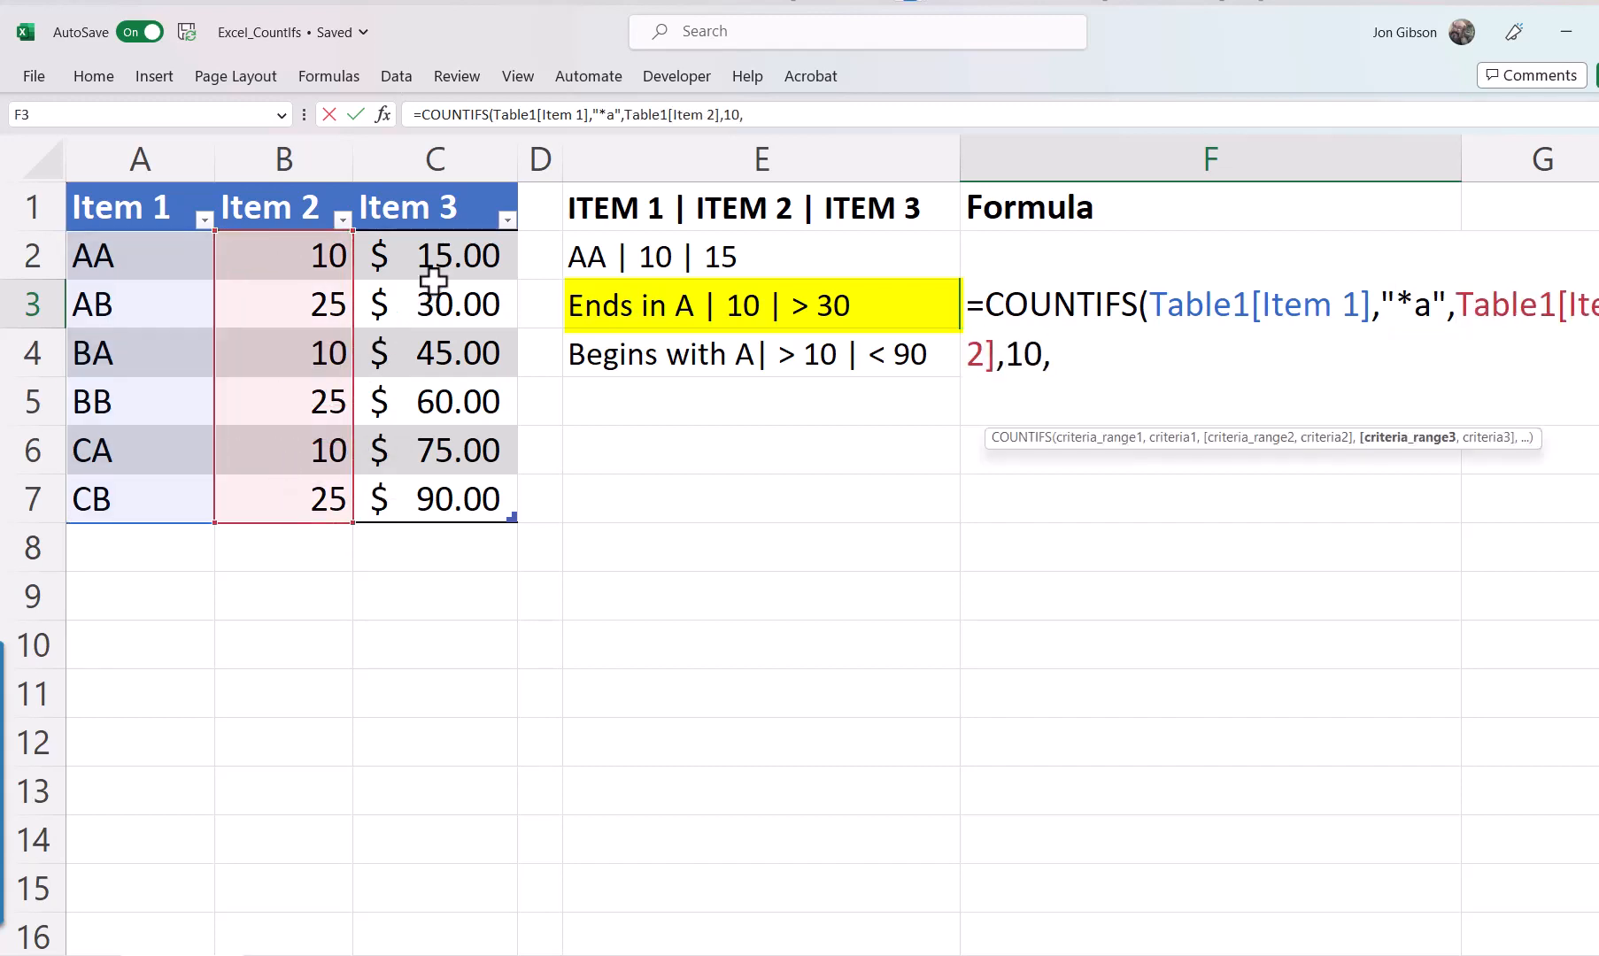
pyautogui.moveTo(455, 252); pyautogui.dragTo(482, 500)
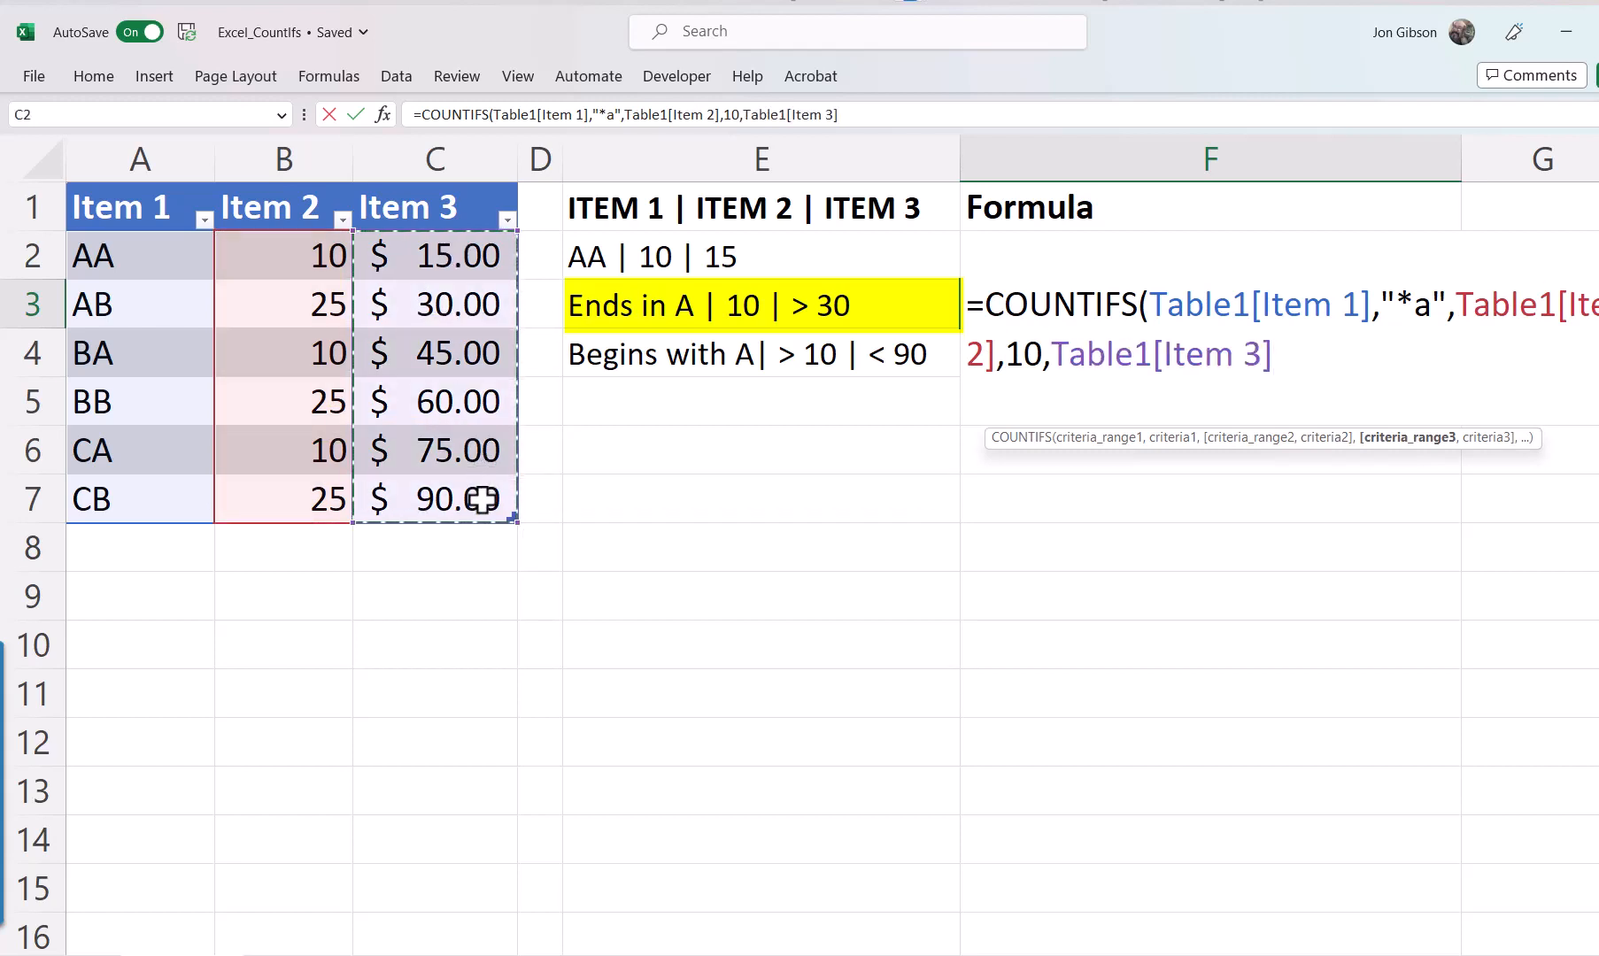
pyautogui.write(',">')
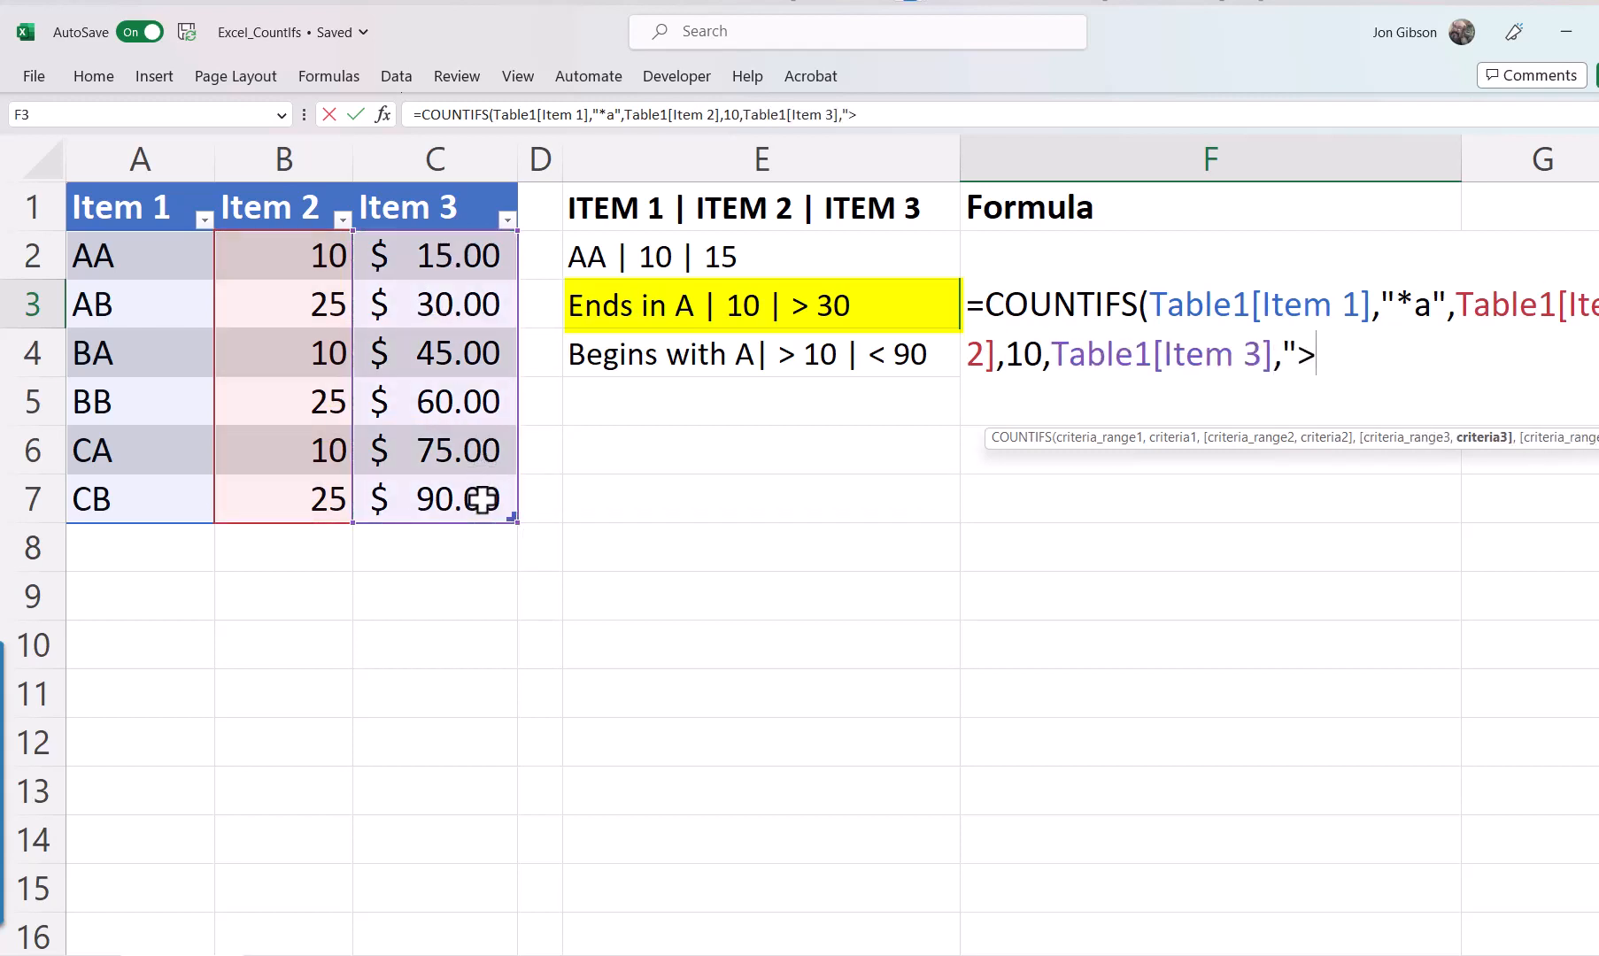
pyautogui.write('30")')
pyautogui.press('Return')
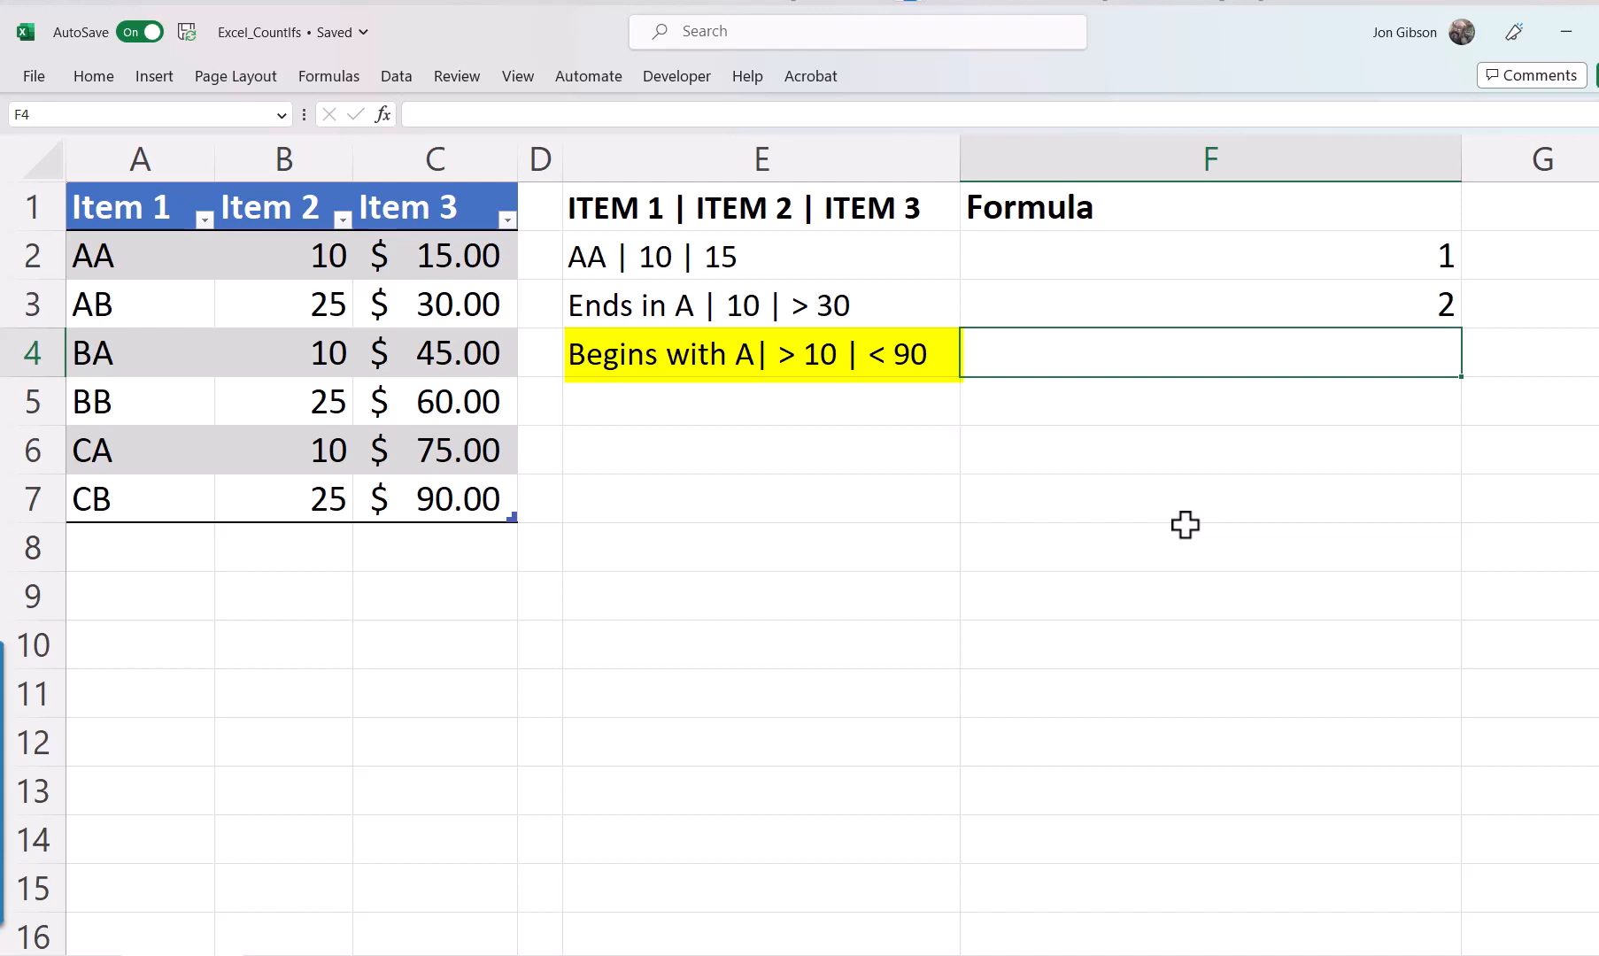
# In F4, start a COUNTIFS formula that matches Item 1 values beginning with A using the criterion "a*".
pyautogui.write('=COUNTIF')
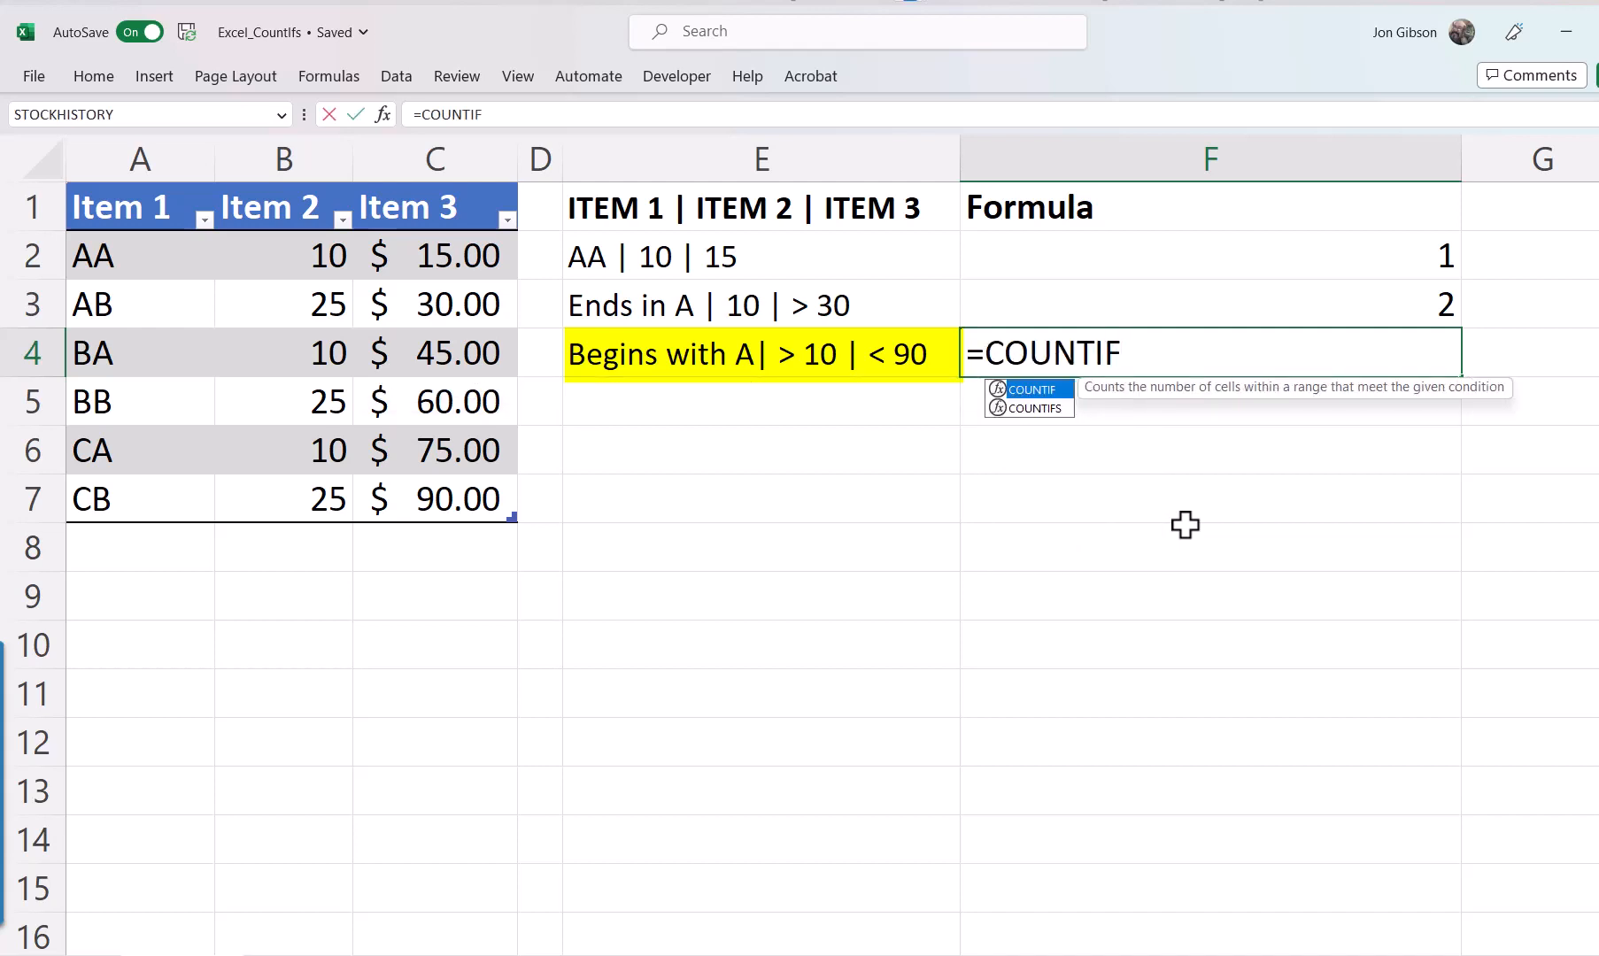
pyautogui.write('S(')
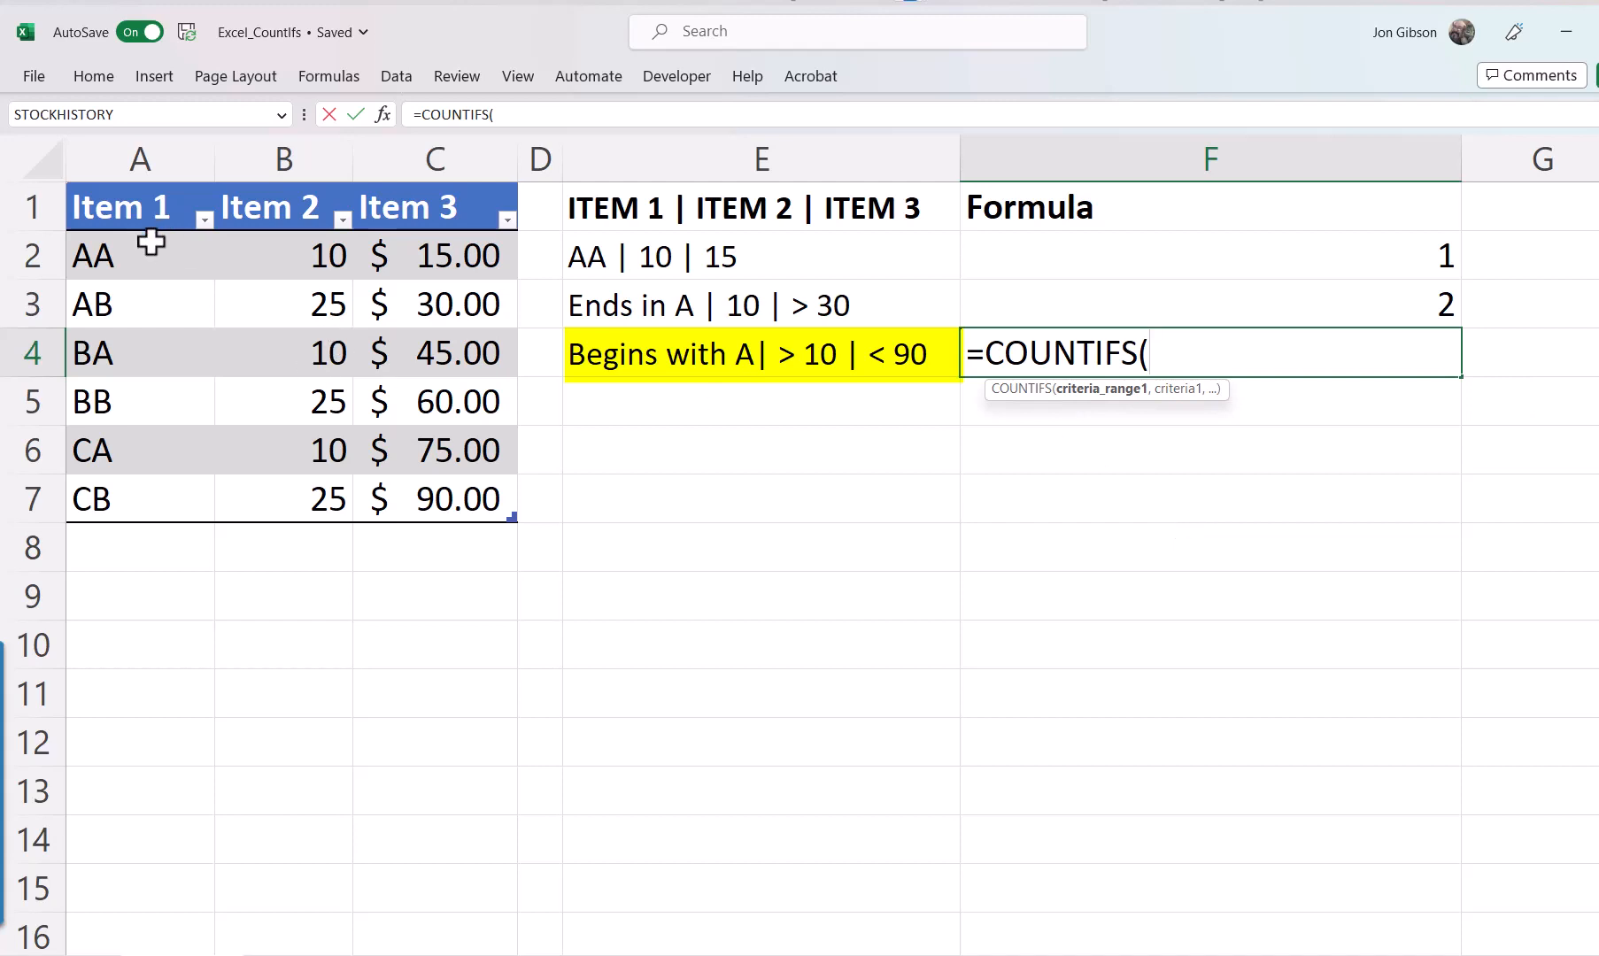
pyautogui.moveTo(147, 251); pyautogui.dragTo(134, 498)
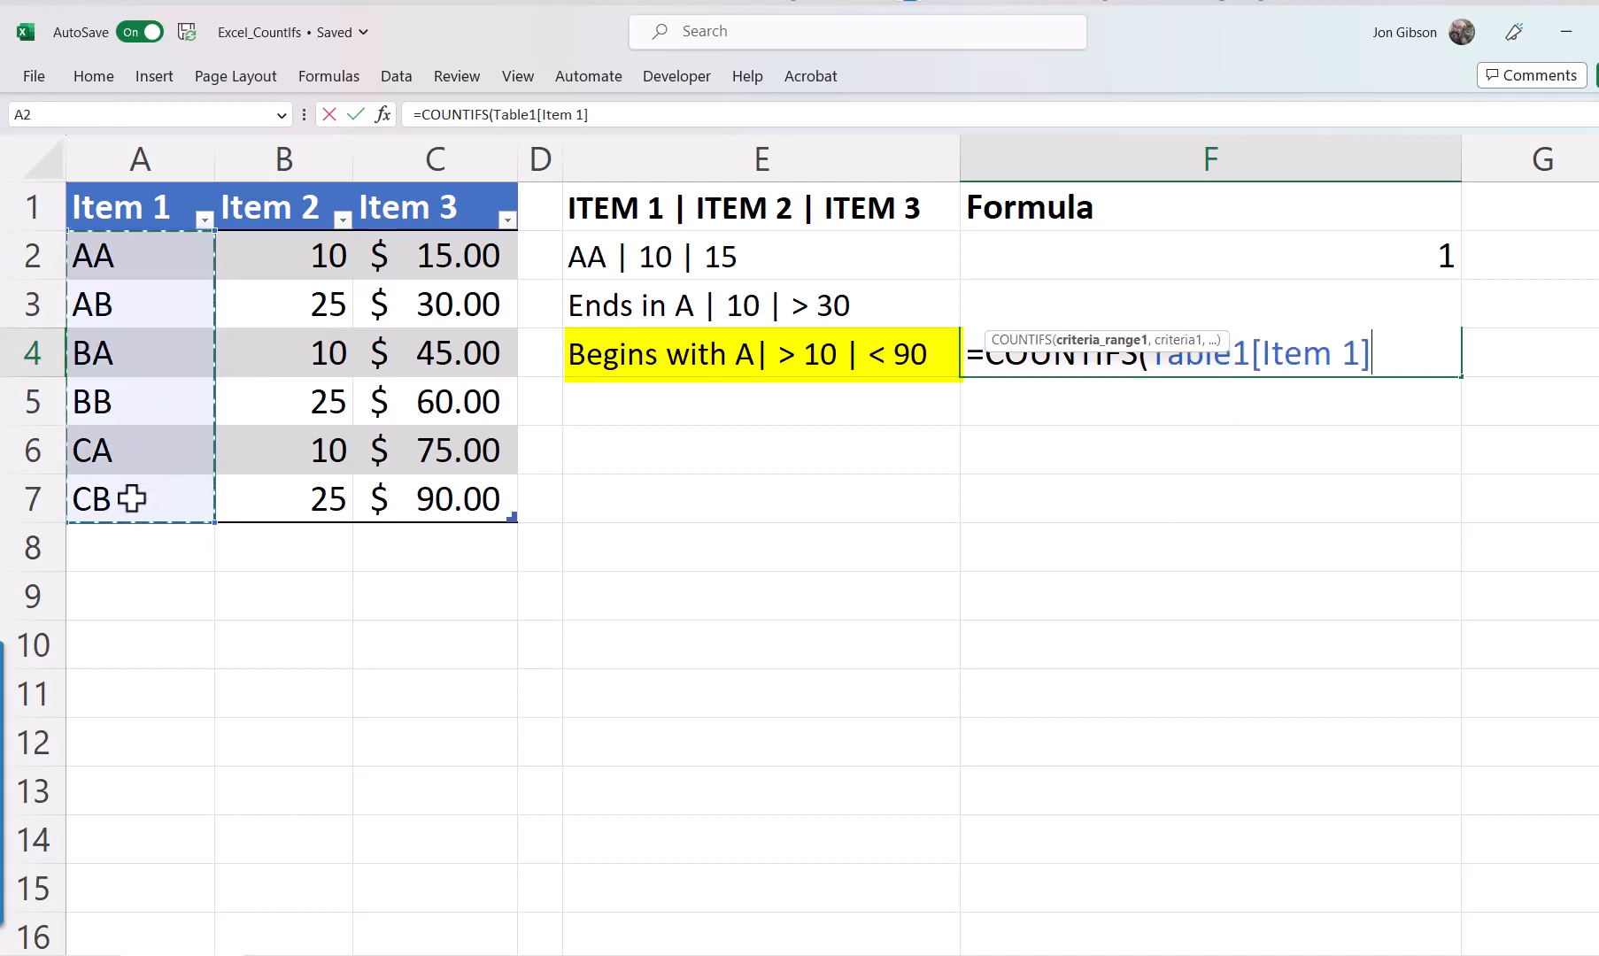
pyautogui.write(',"a')
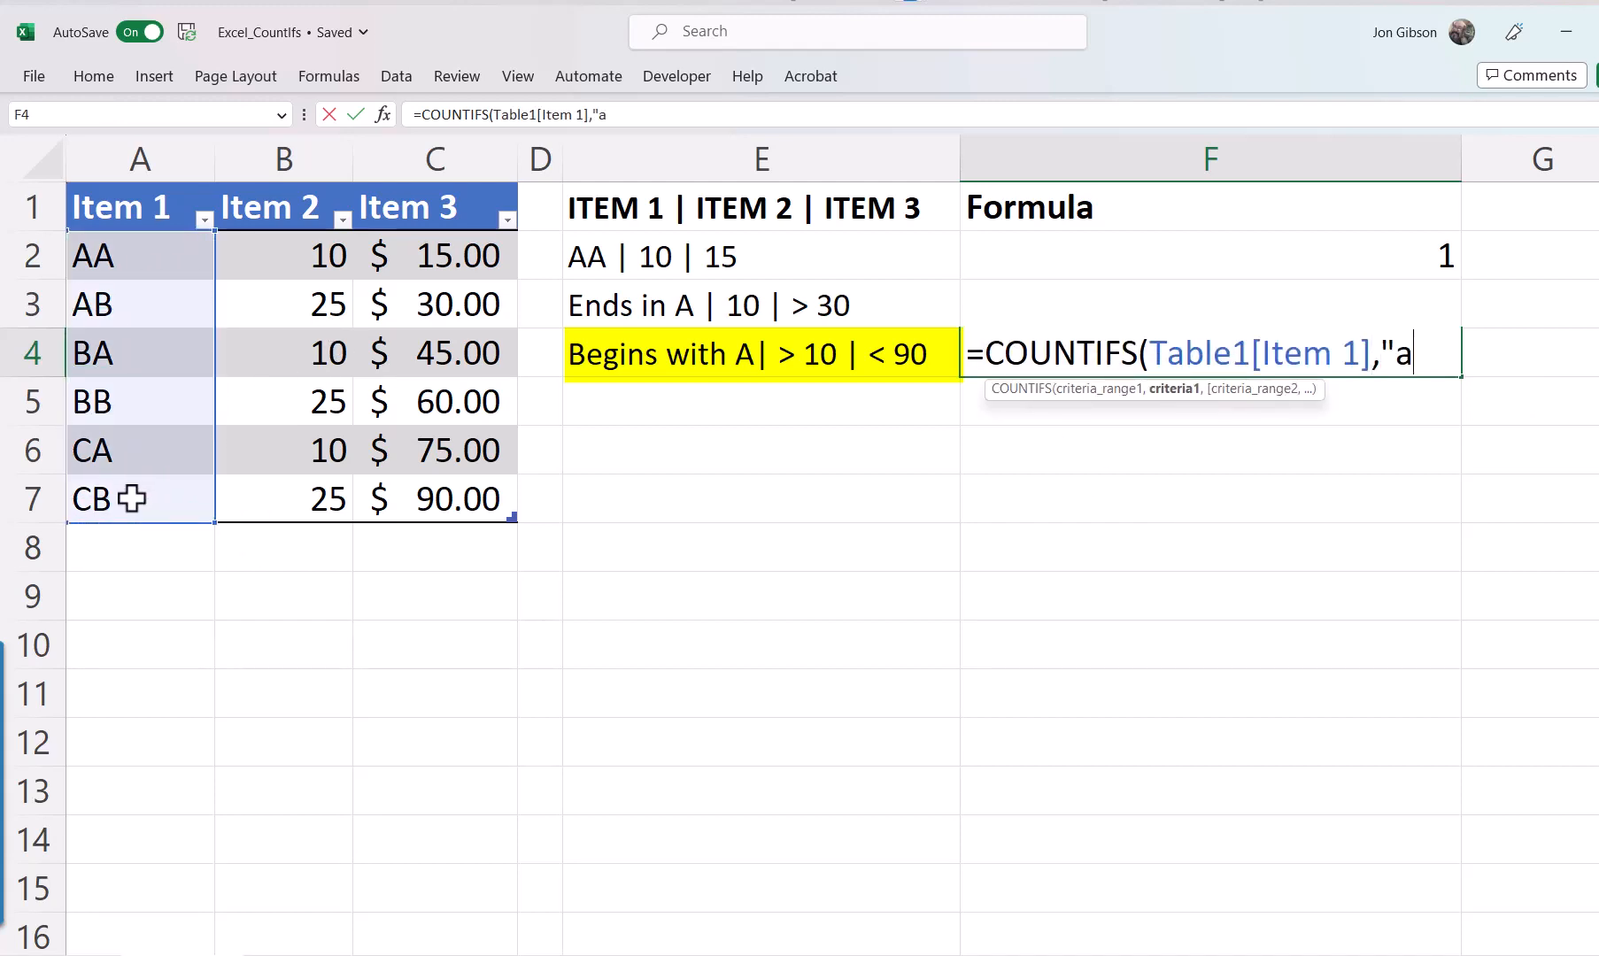
pyautogui.write('*",')
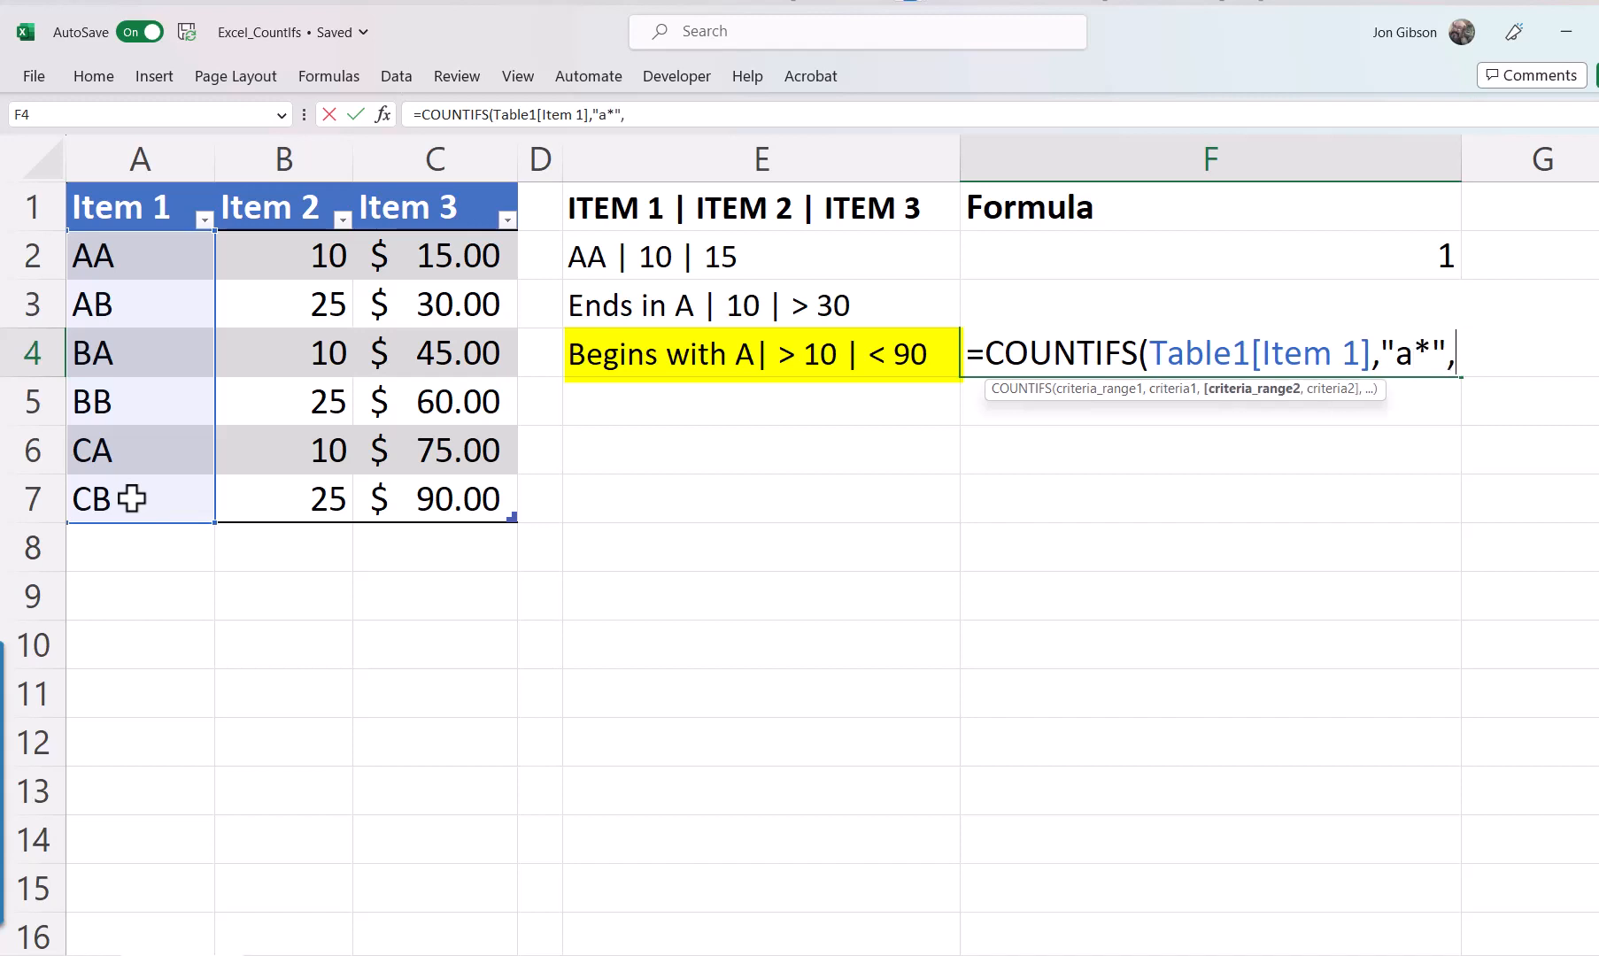
# Complete the F4 formula with the criteria ">10" for Item 2 and "<90" for Item 3.
pyautogui.moveTo(321, 249); pyautogui.dragTo(315, 494)
pyautogui.write(',"')
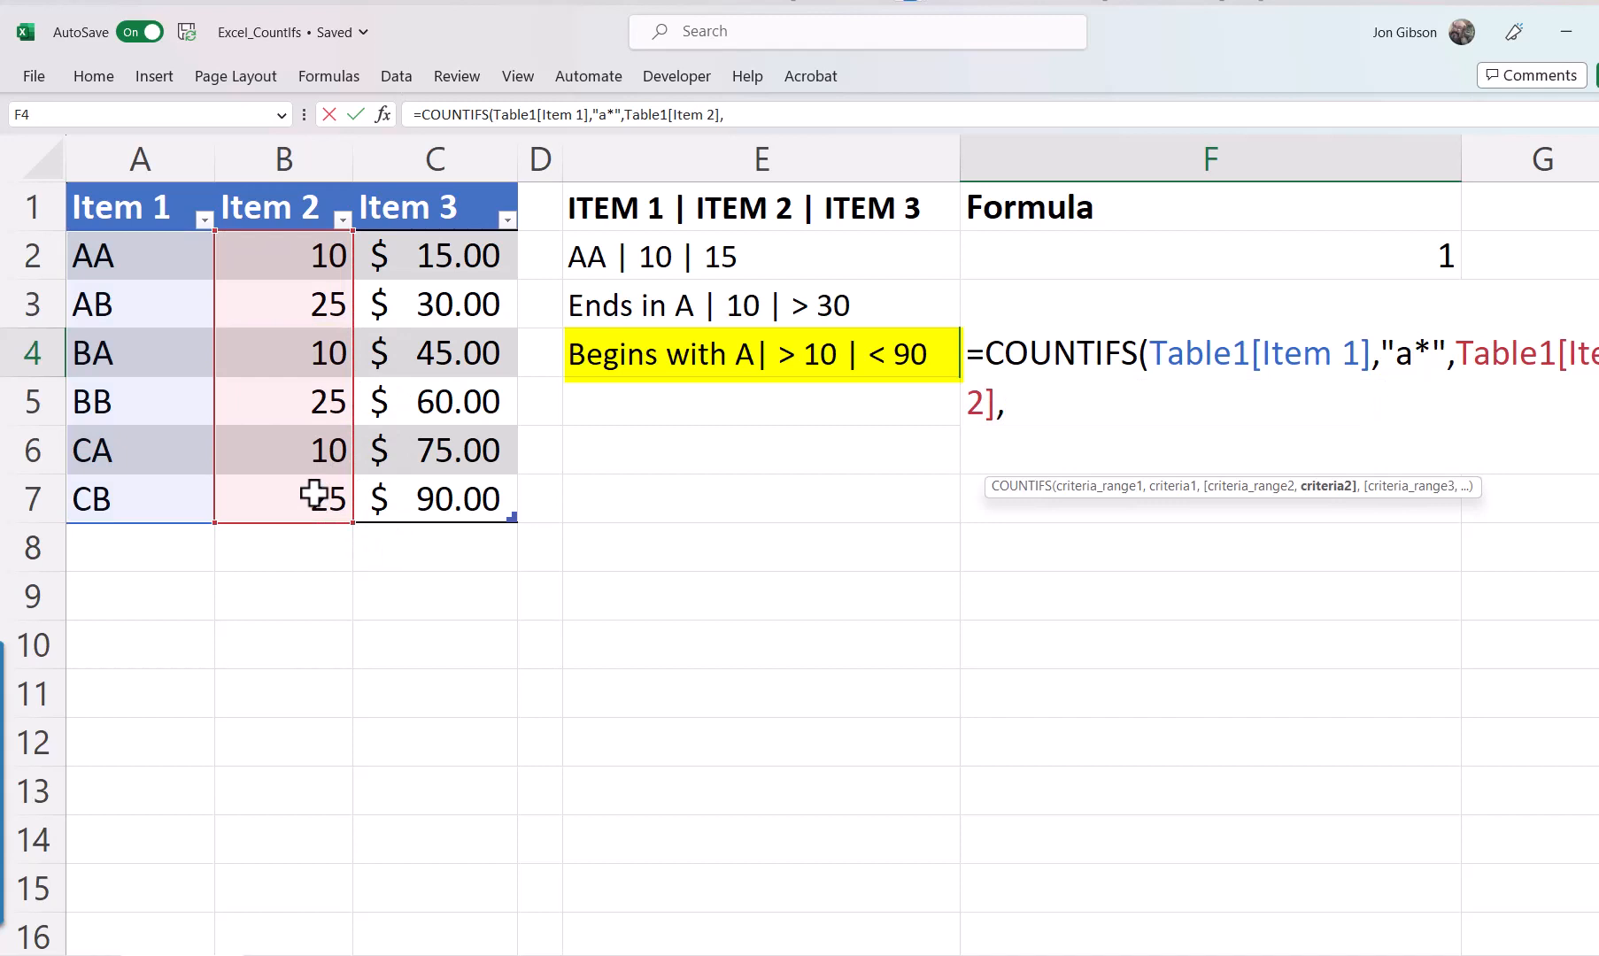
pyautogui.write('>10",')
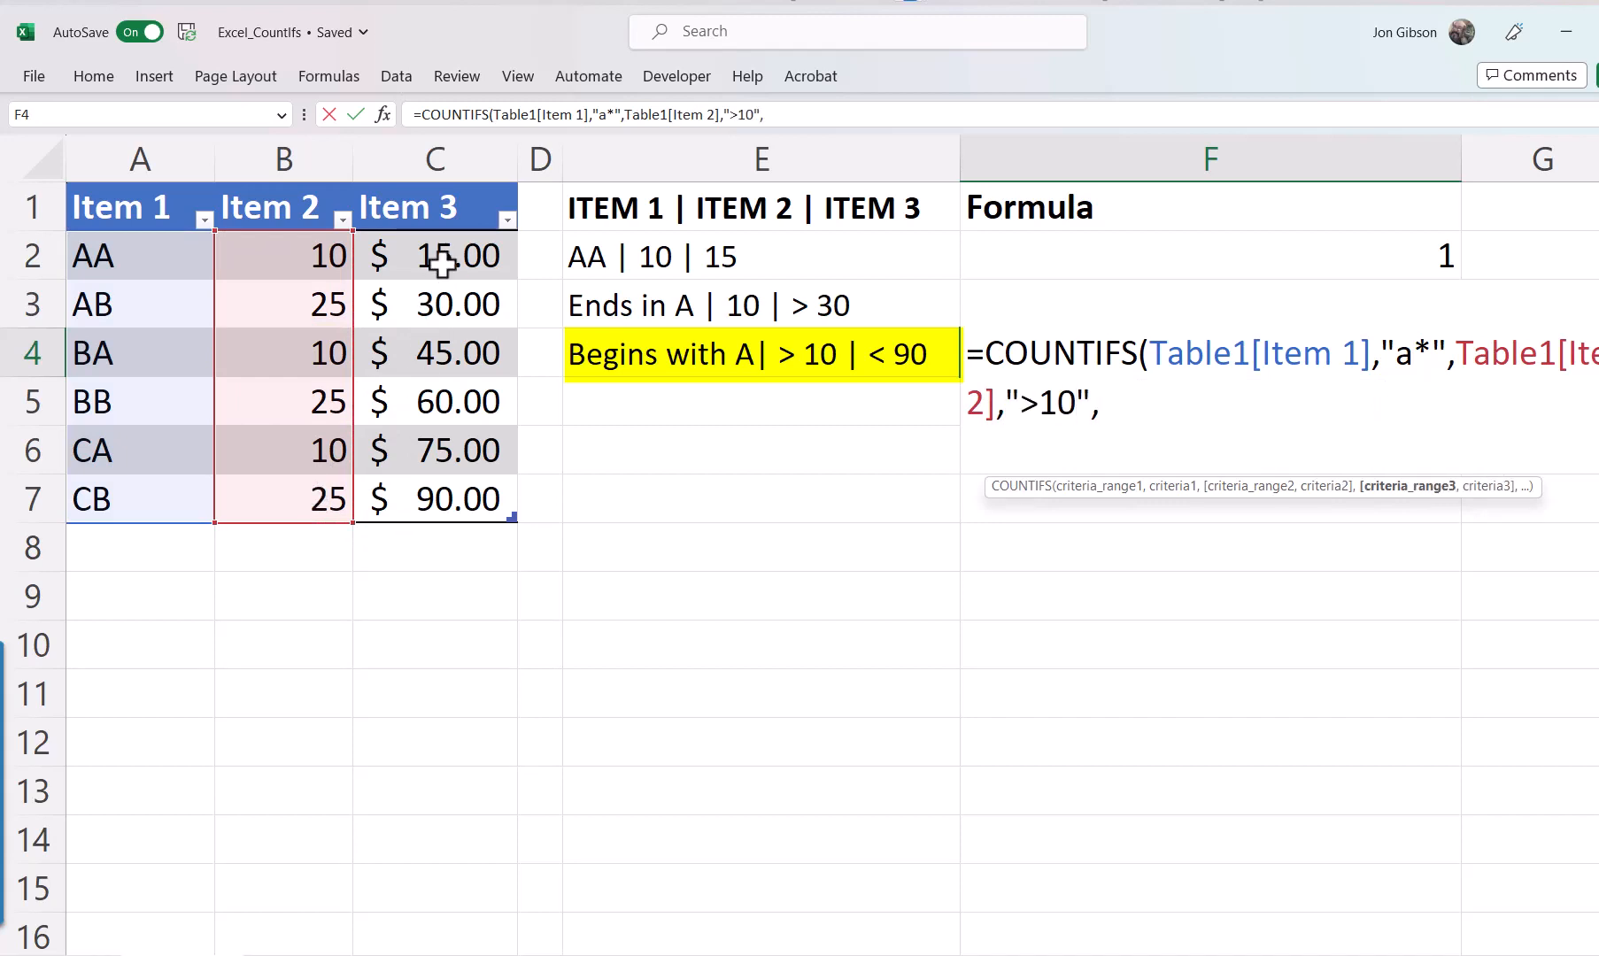
pyautogui.moveTo(435, 257); pyautogui.dragTo(444, 483)
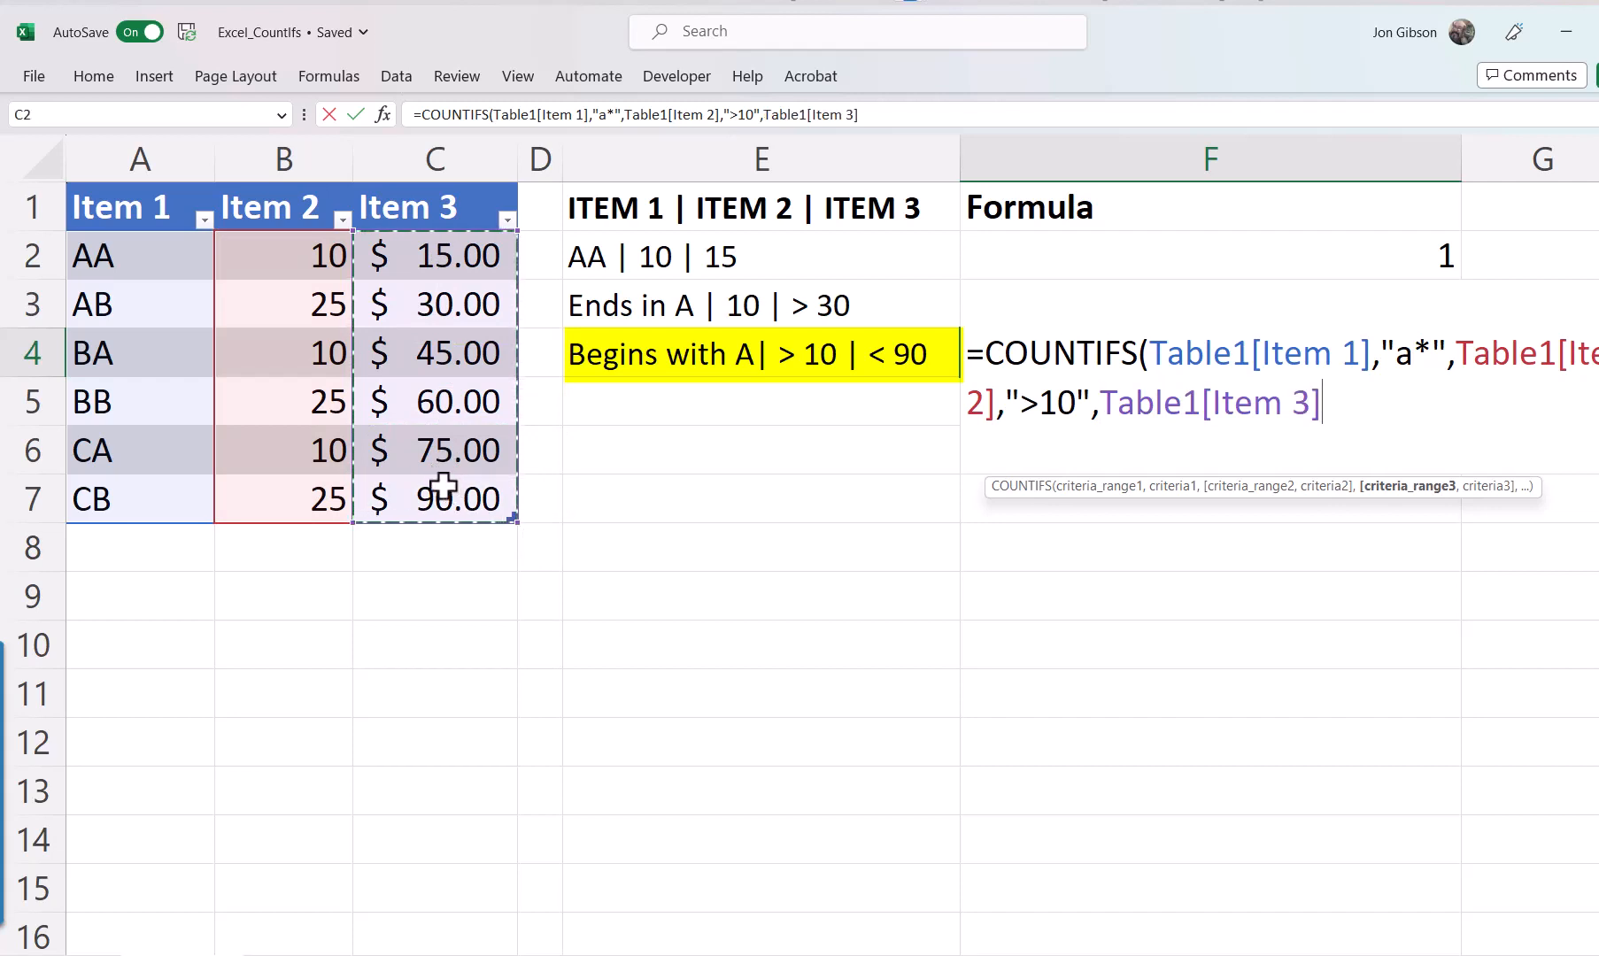
pyautogui.write(',"')
pyautogui.write('<90"')
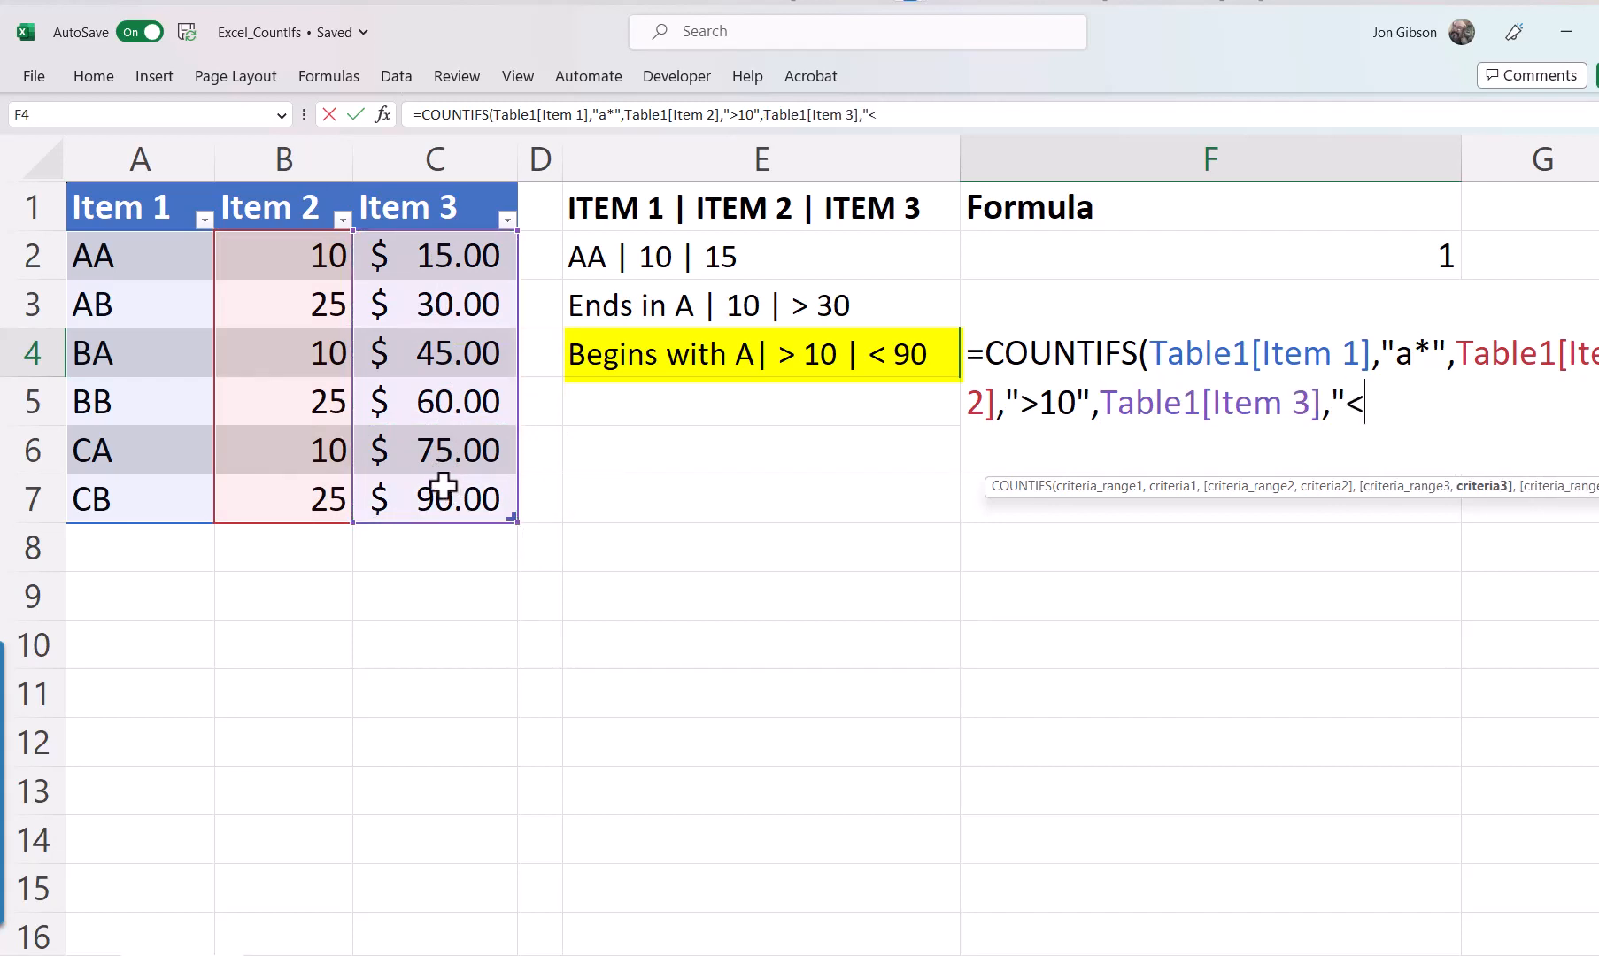
pyautogui.write(')')
pyautogui.press('Return')
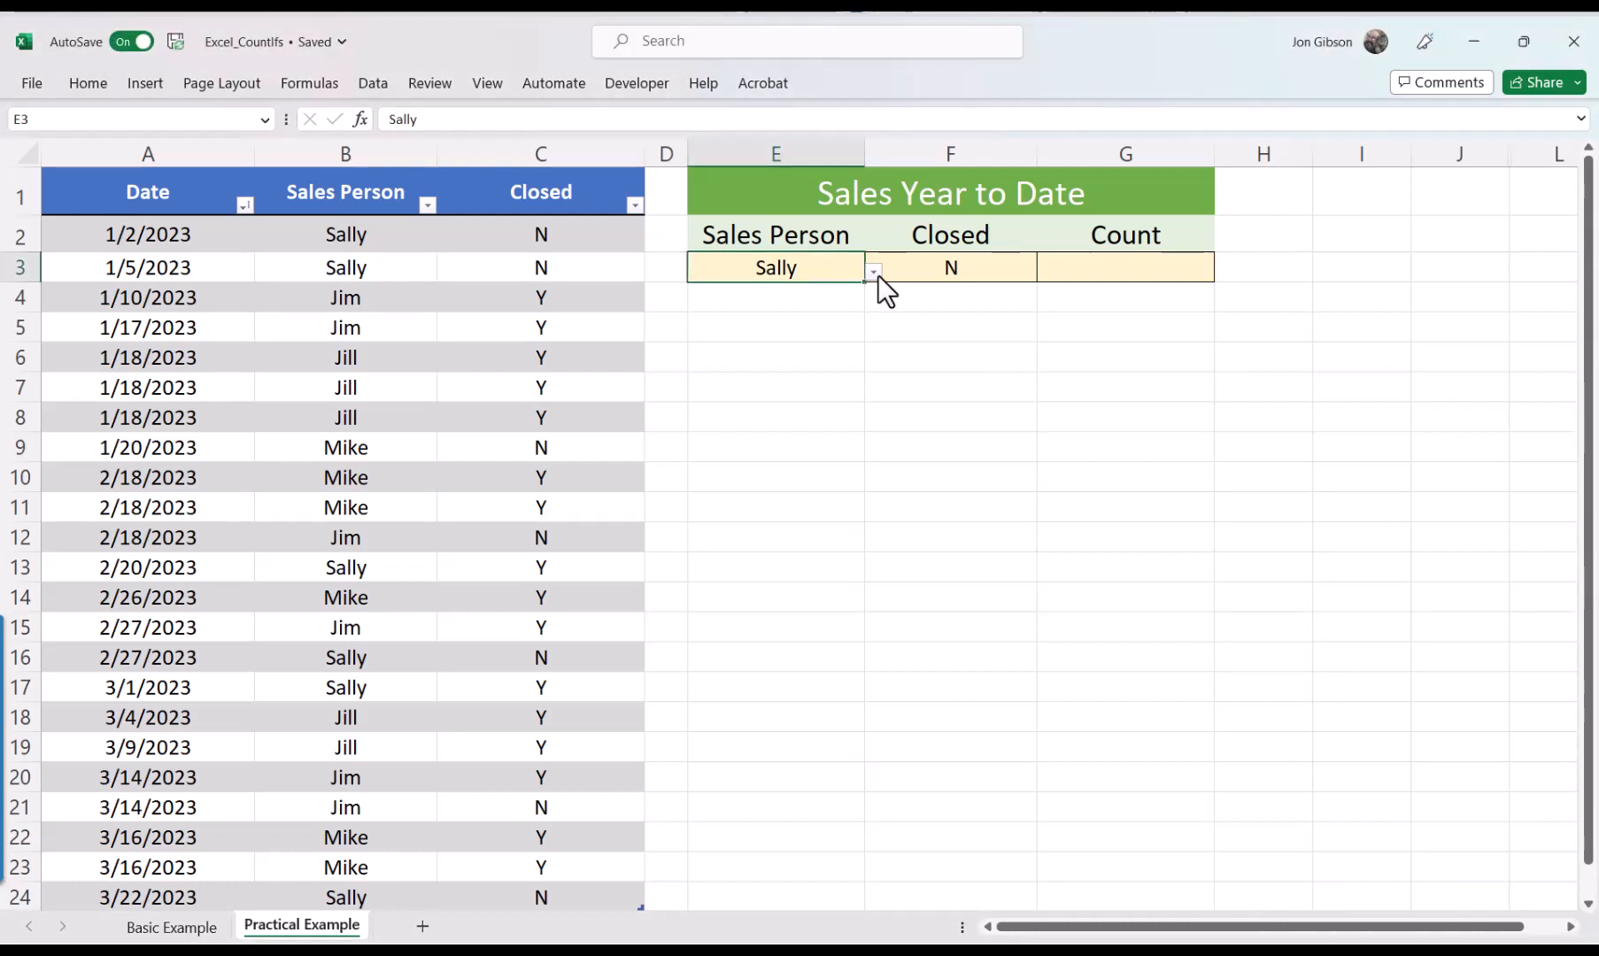
# Examine the selectable choices in the Sales Person and Closed cells of the Sales Year to Date table.
pyautogui.click(875, 272)
pyautogui.click(875, 272)
pyautogui.click(996, 273)
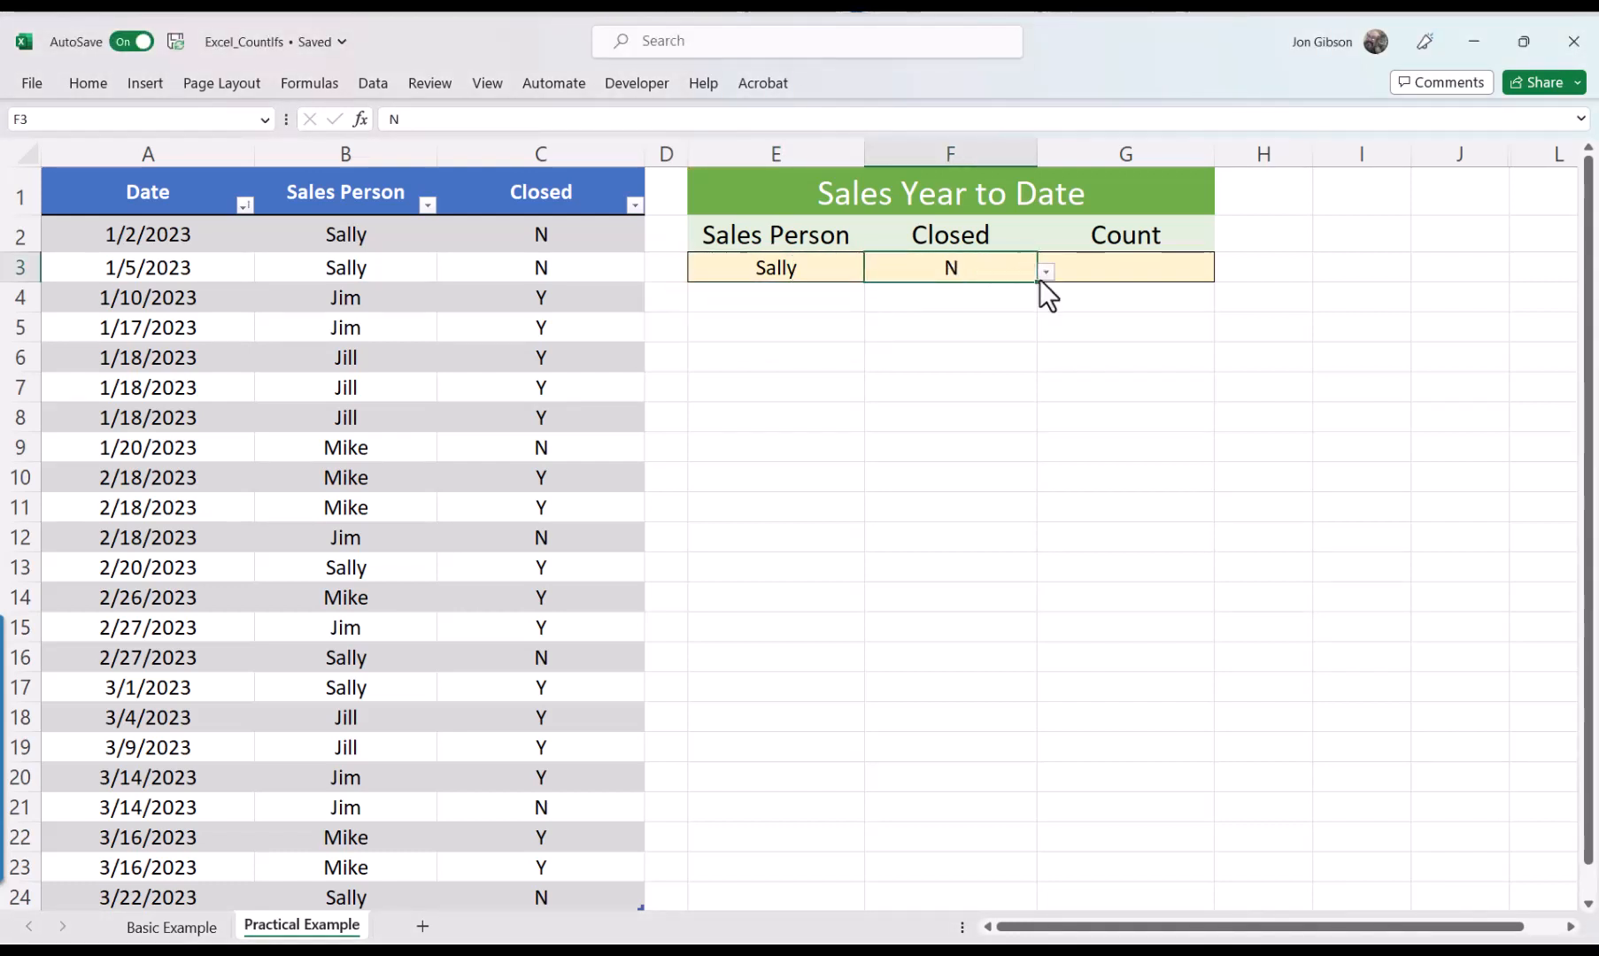
pyautogui.click(1045, 272)
pyautogui.click(1045, 274)
# In the Count cell G3, start a COUNTIFS formula that matches the Sales table's Sales Person column to cell E3.
pyautogui.click(1125, 268)
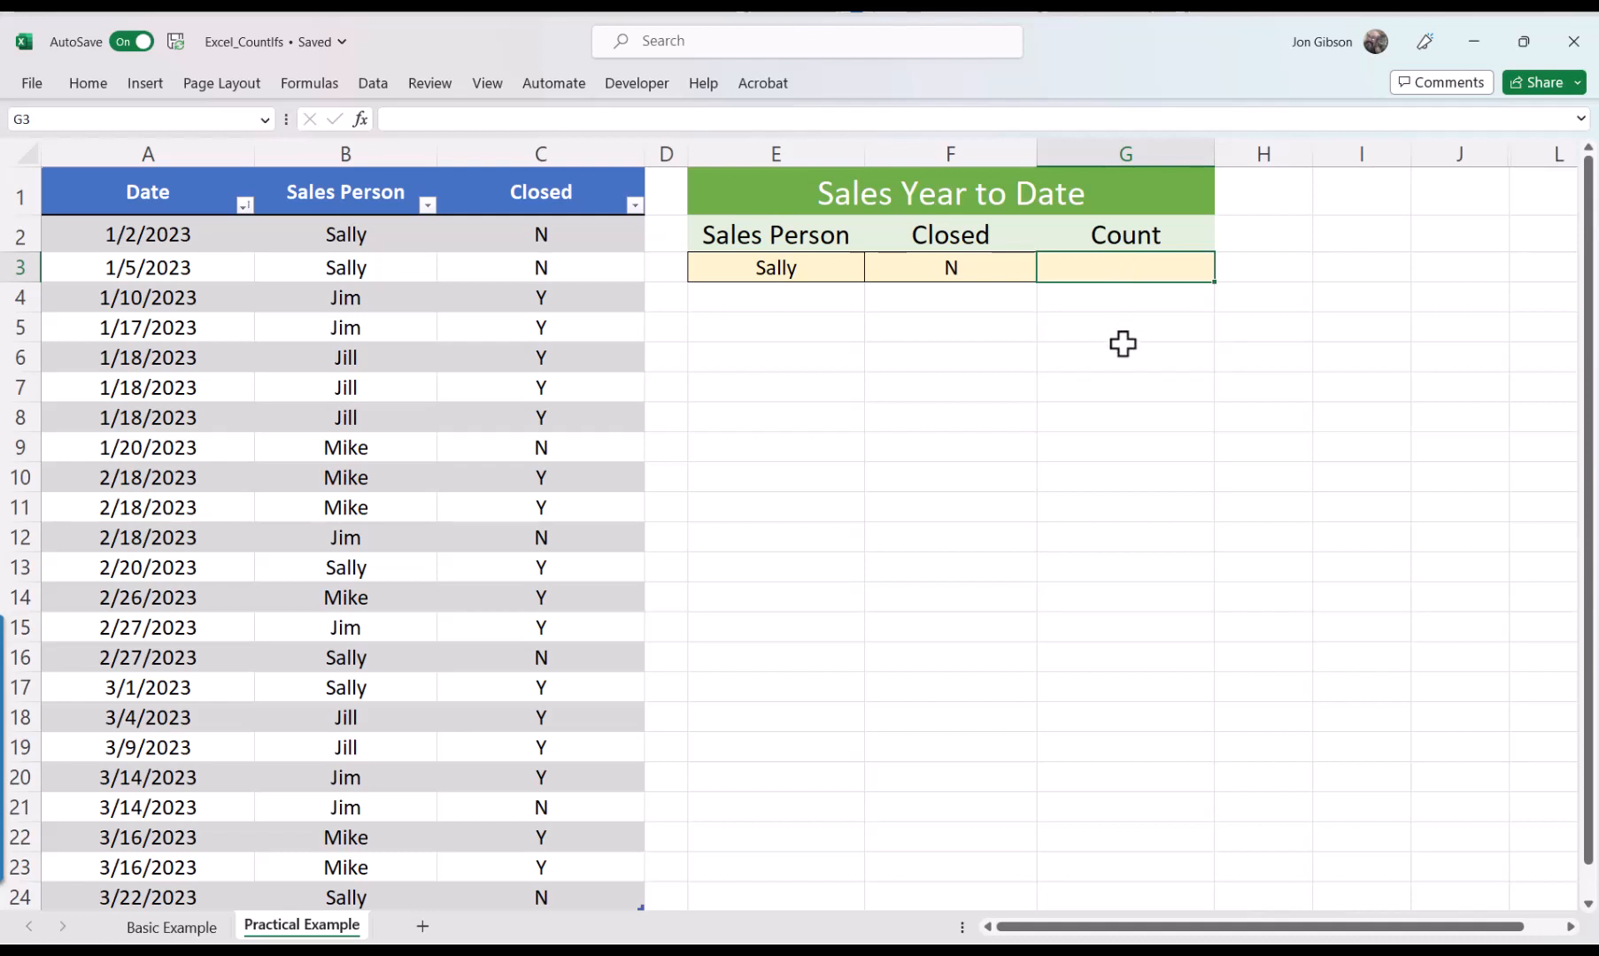
pyautogui.write('=counti')
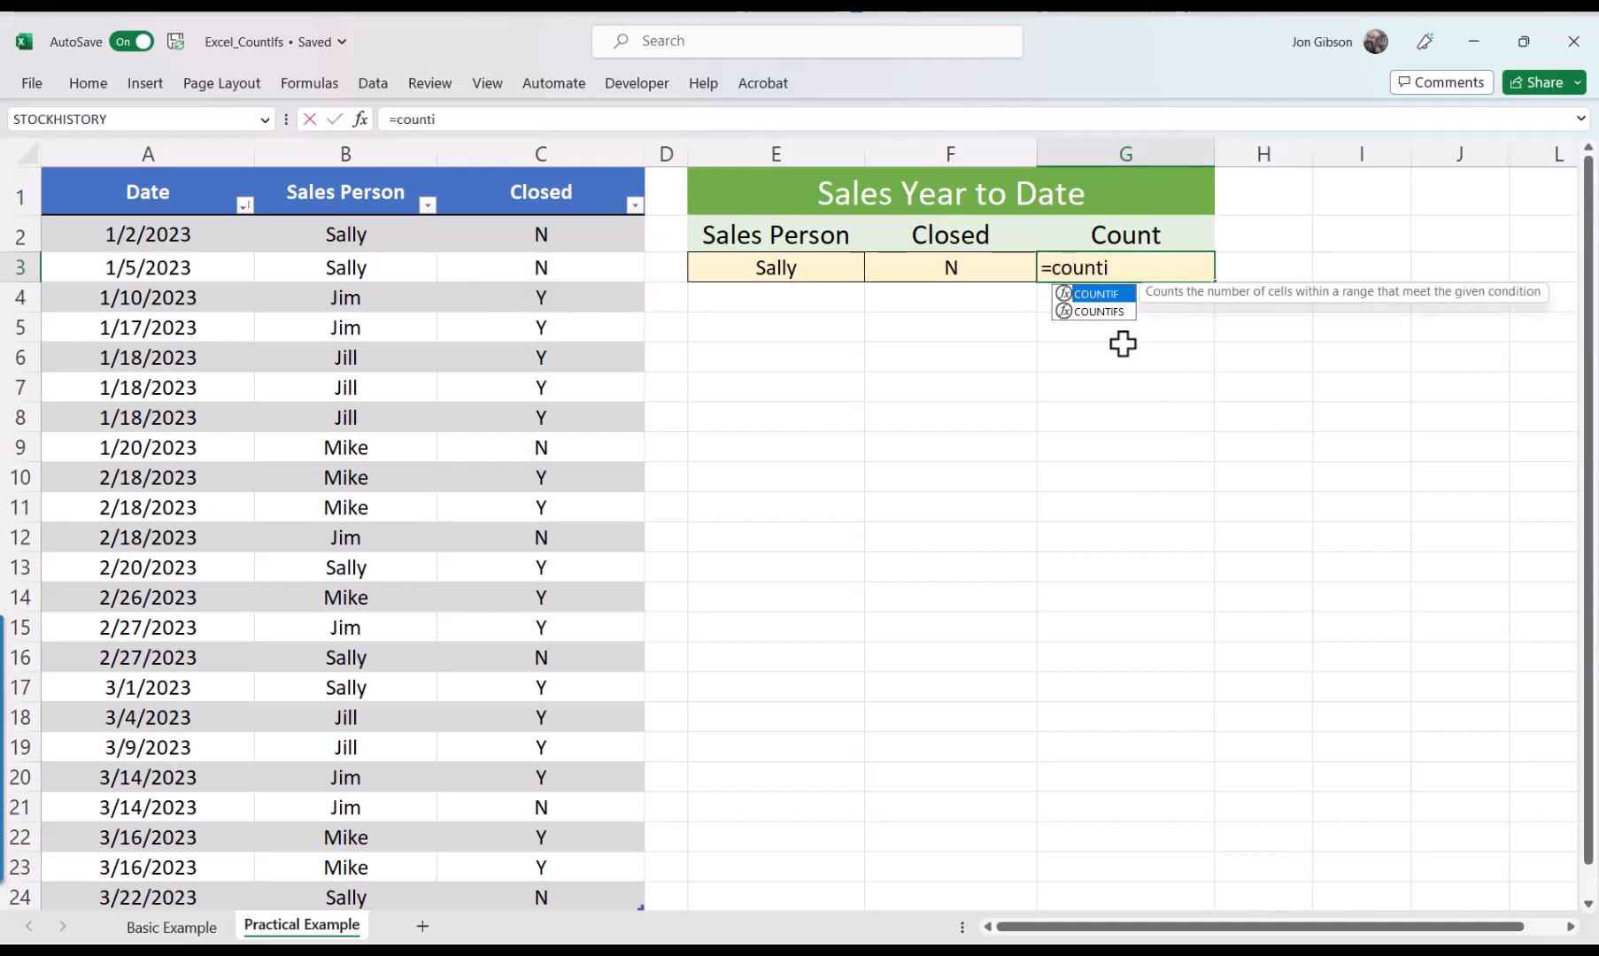
pyautogui.write('fs(')
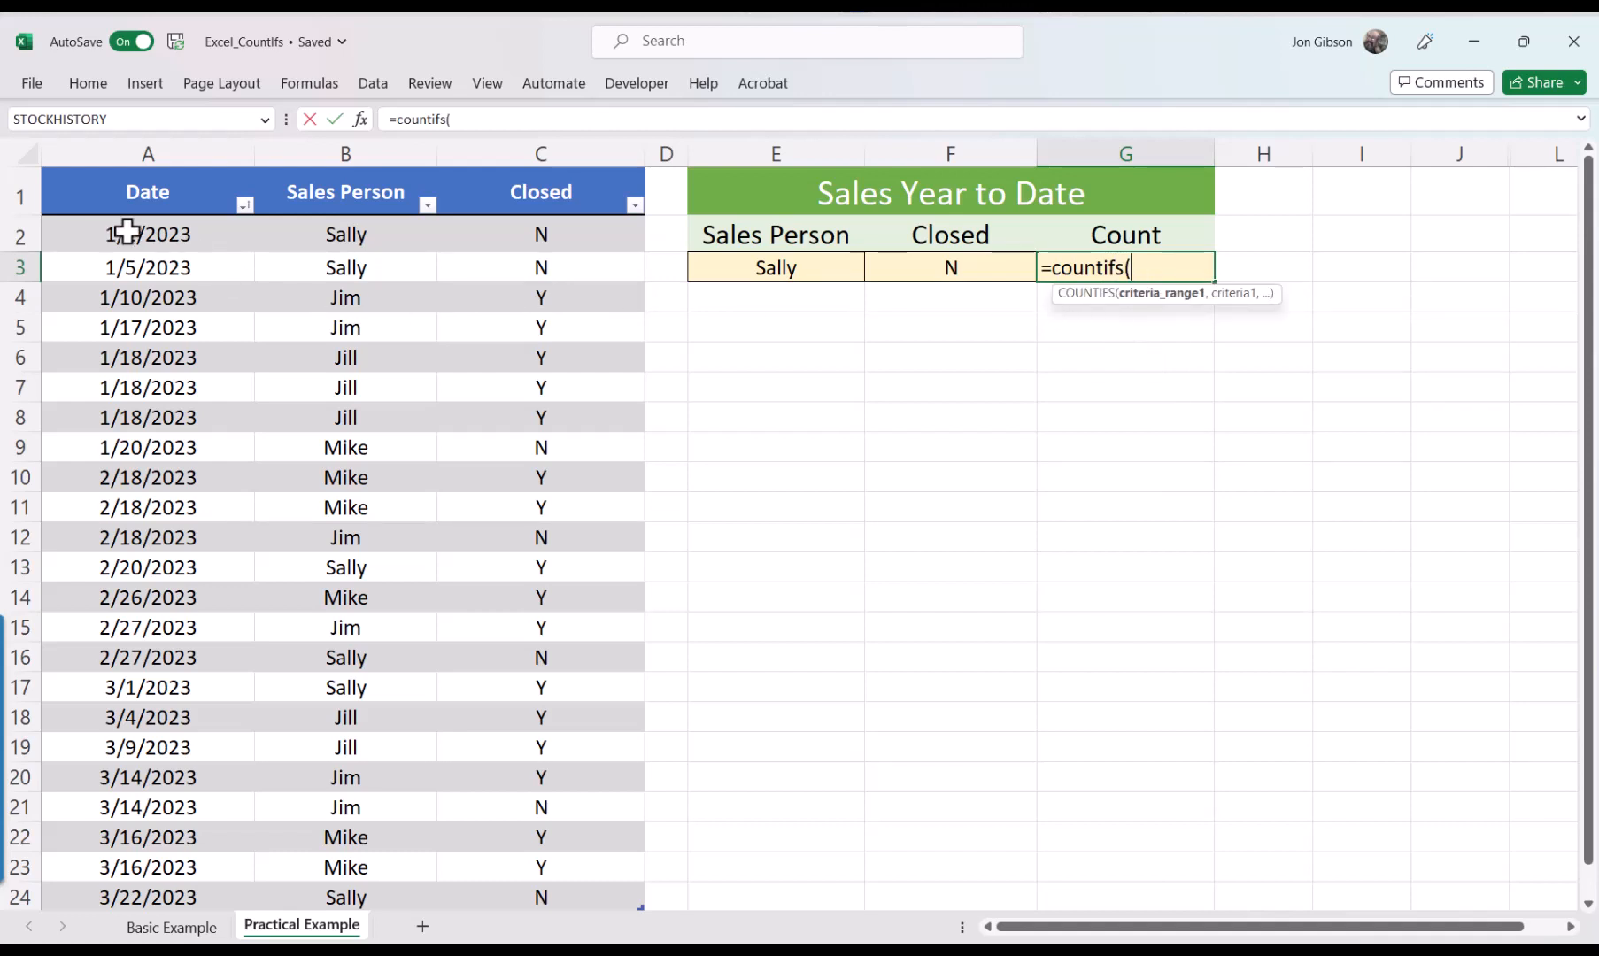
pyautogui.moveTo(344, 234); pyautogui.dragTo(378, 898)
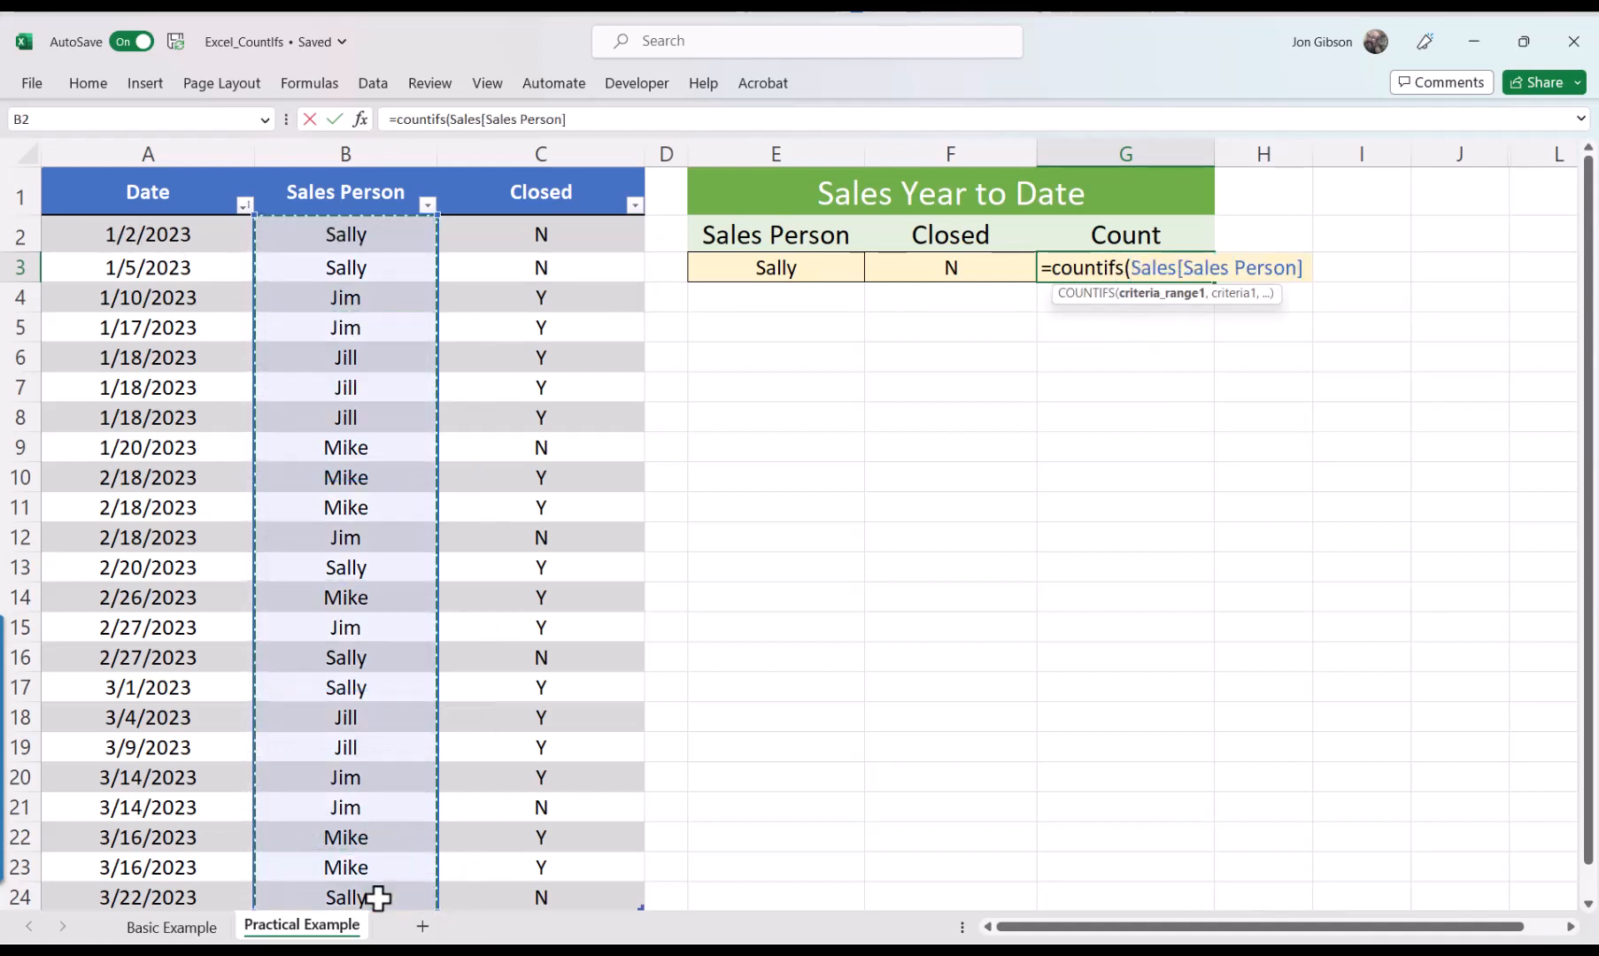
pyautogui.write(',')
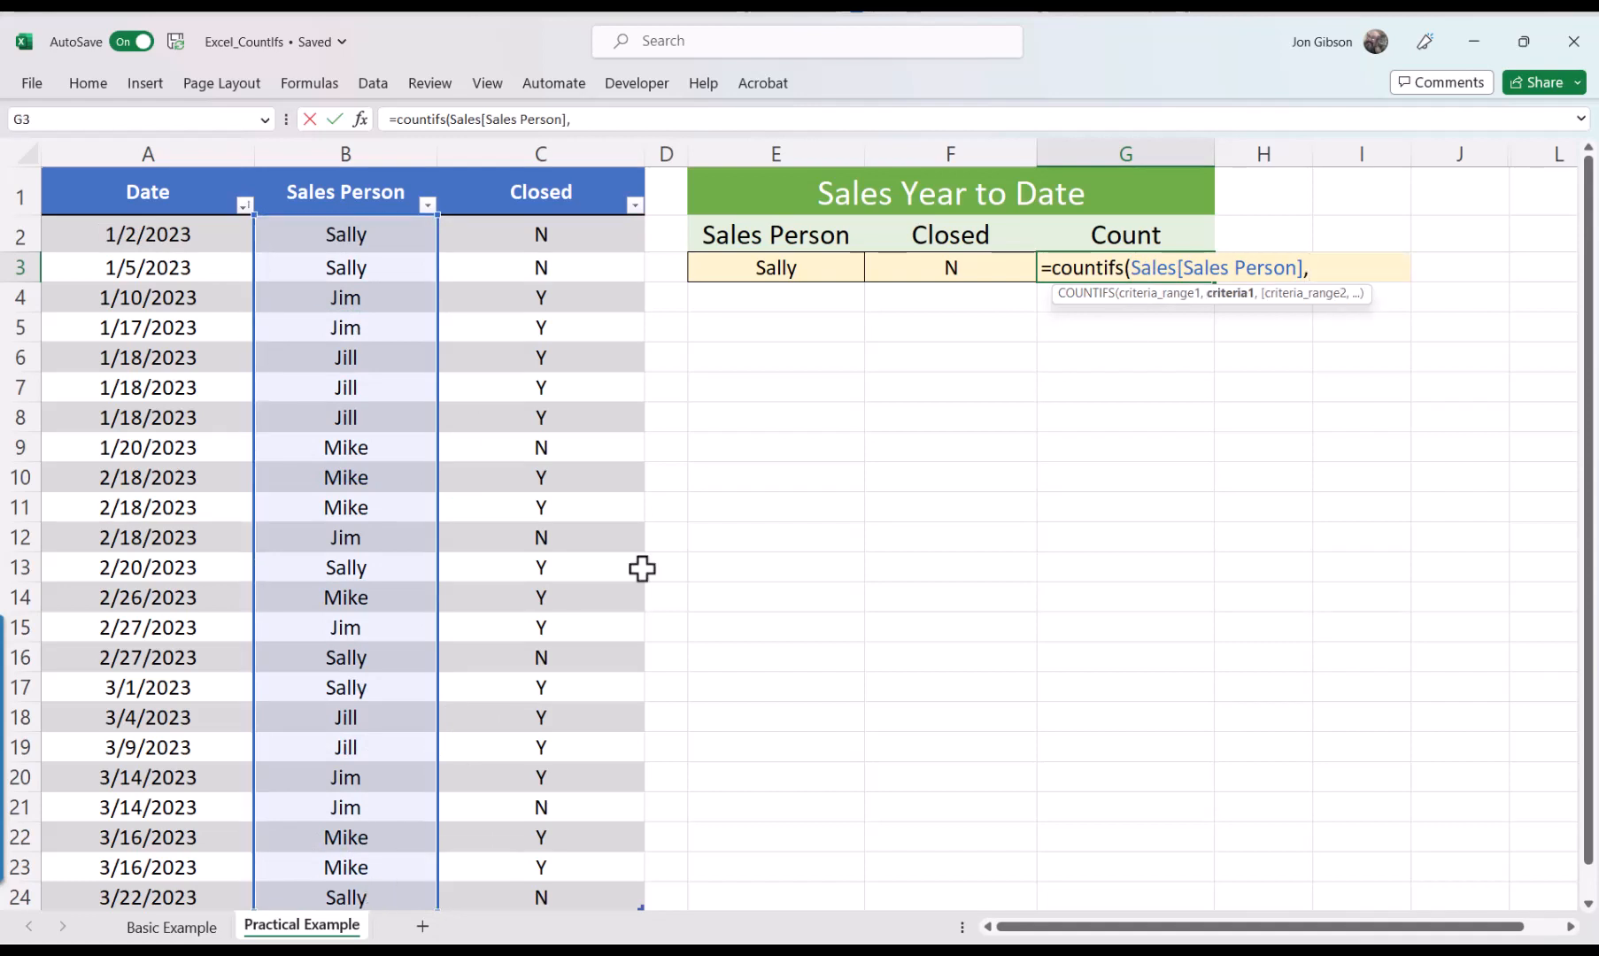
pyautogui.click(817, 267)
pyautogui.write(',')
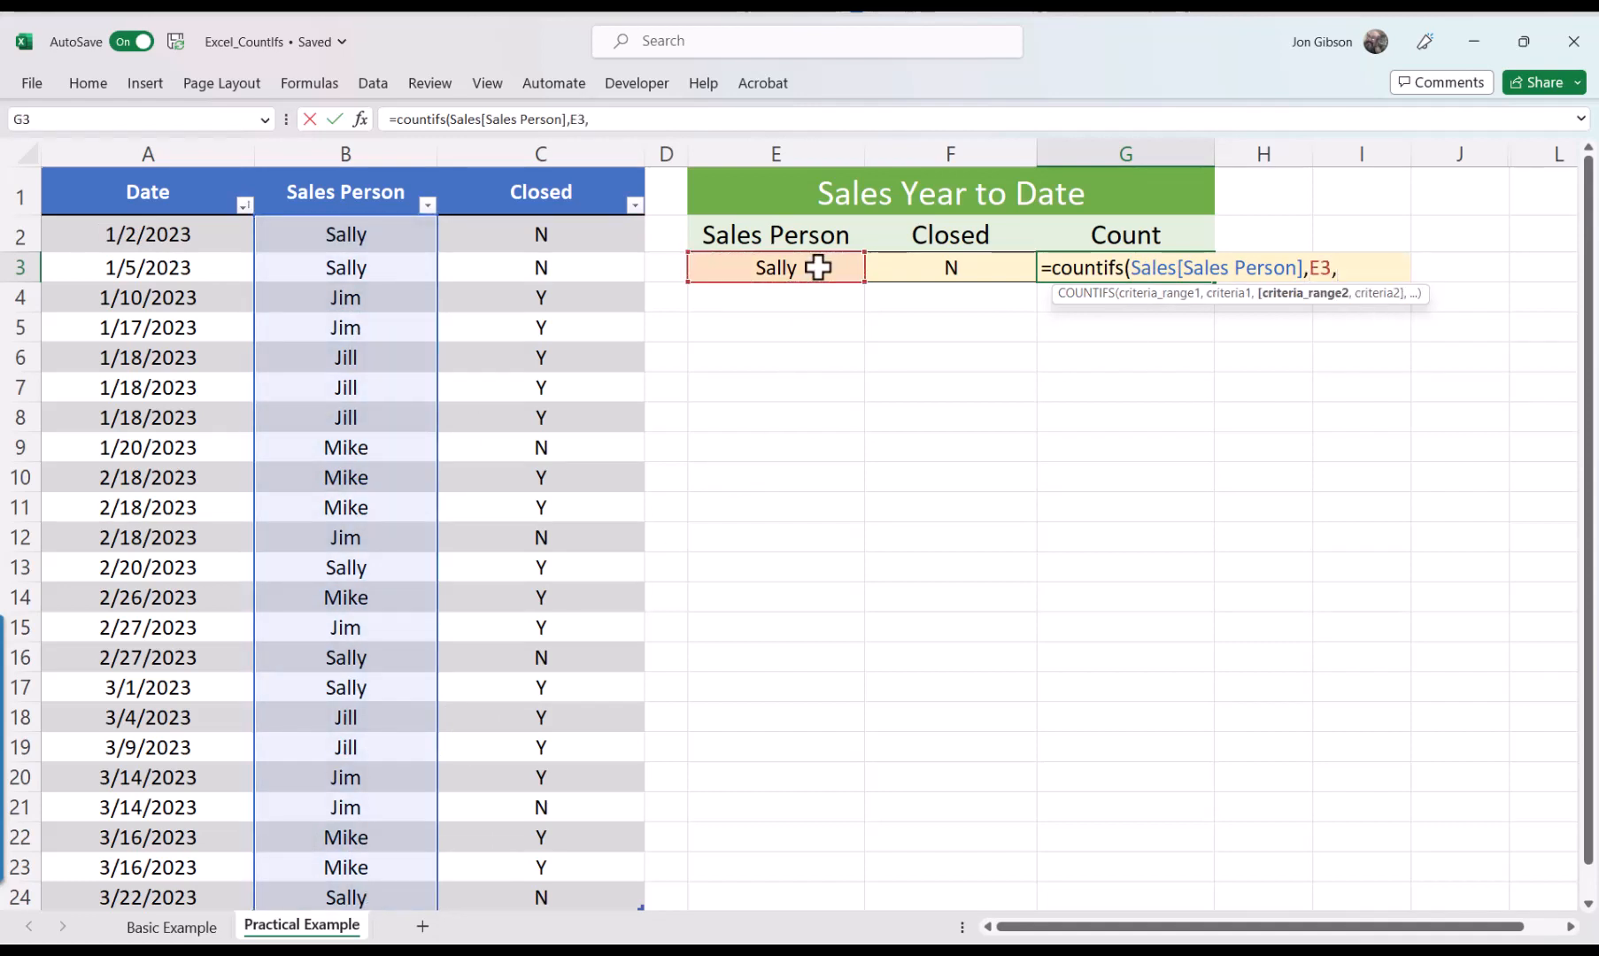
# Complete the G3 COUNTIFS formula by matching the Sales table's Closed column to cell F3.
pyautogui.moveTo(550, 230); pyautogui.dragTo(599, 899)
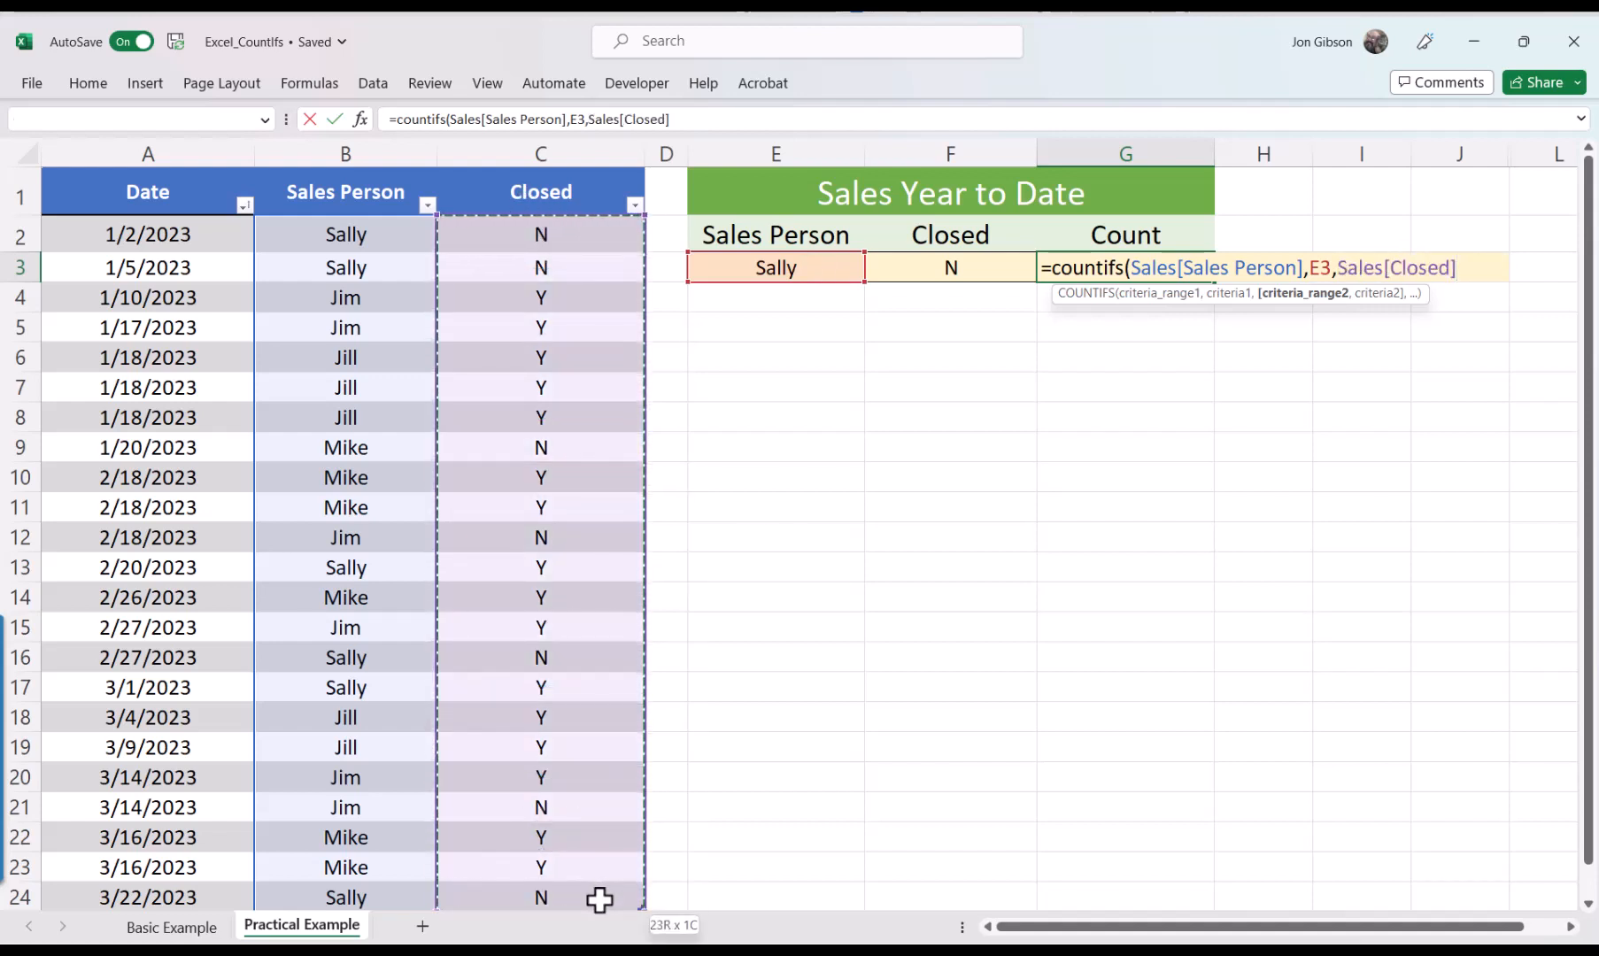
pyautogui.write(',')
pyautogui.click(969, 268)
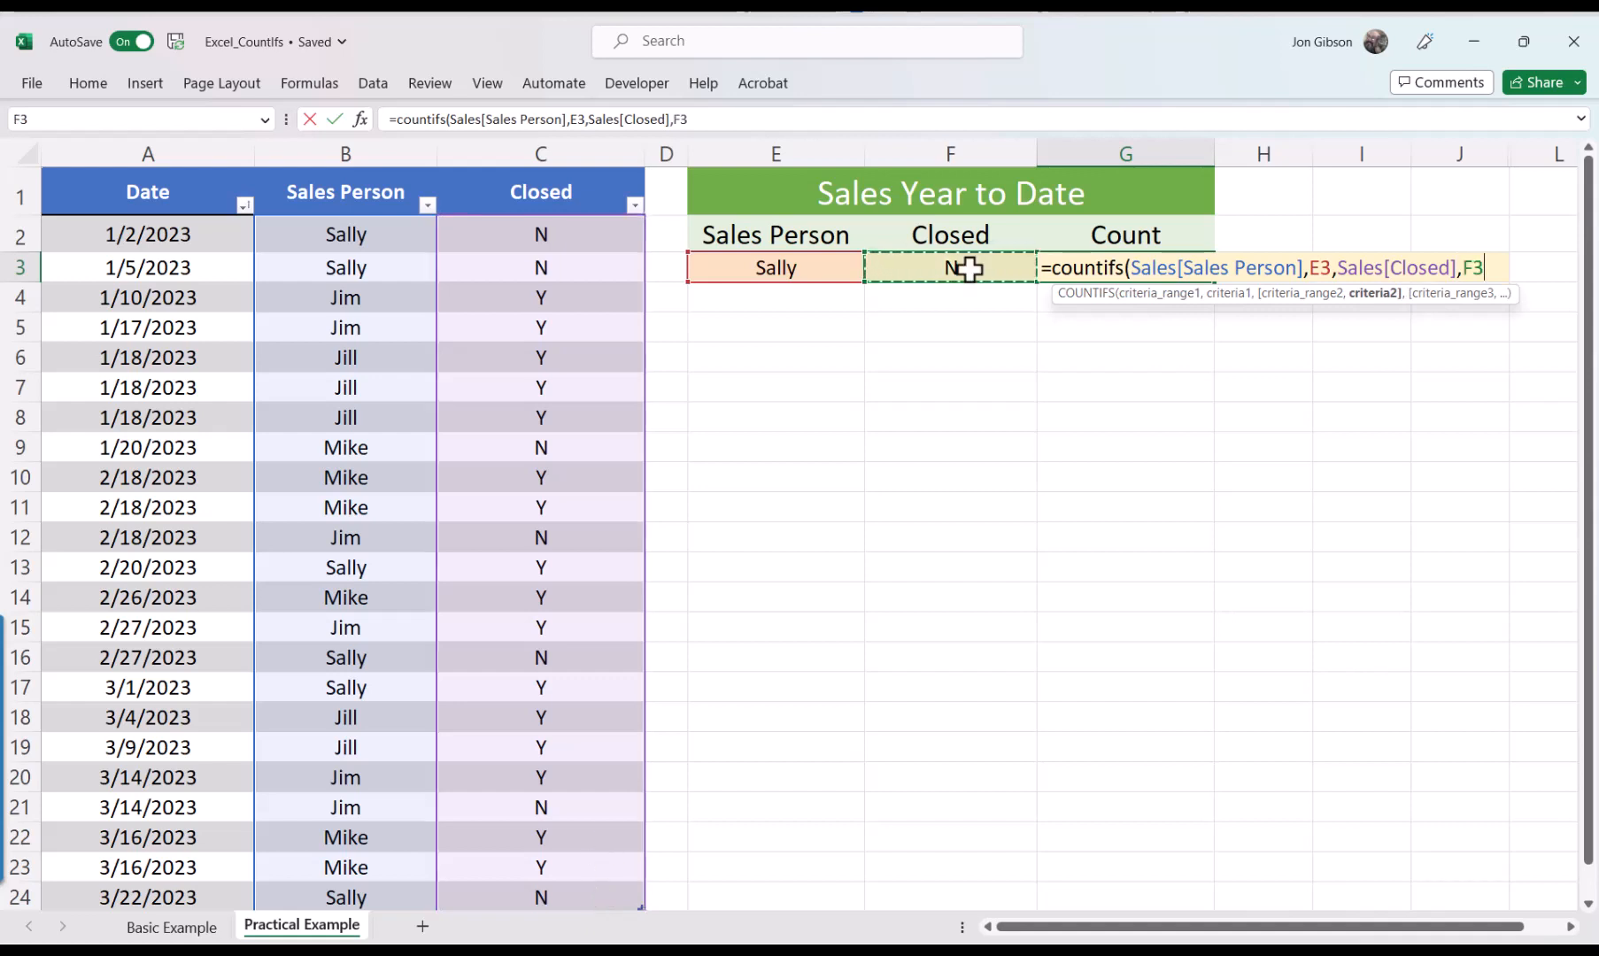
pyautogui.write(')')
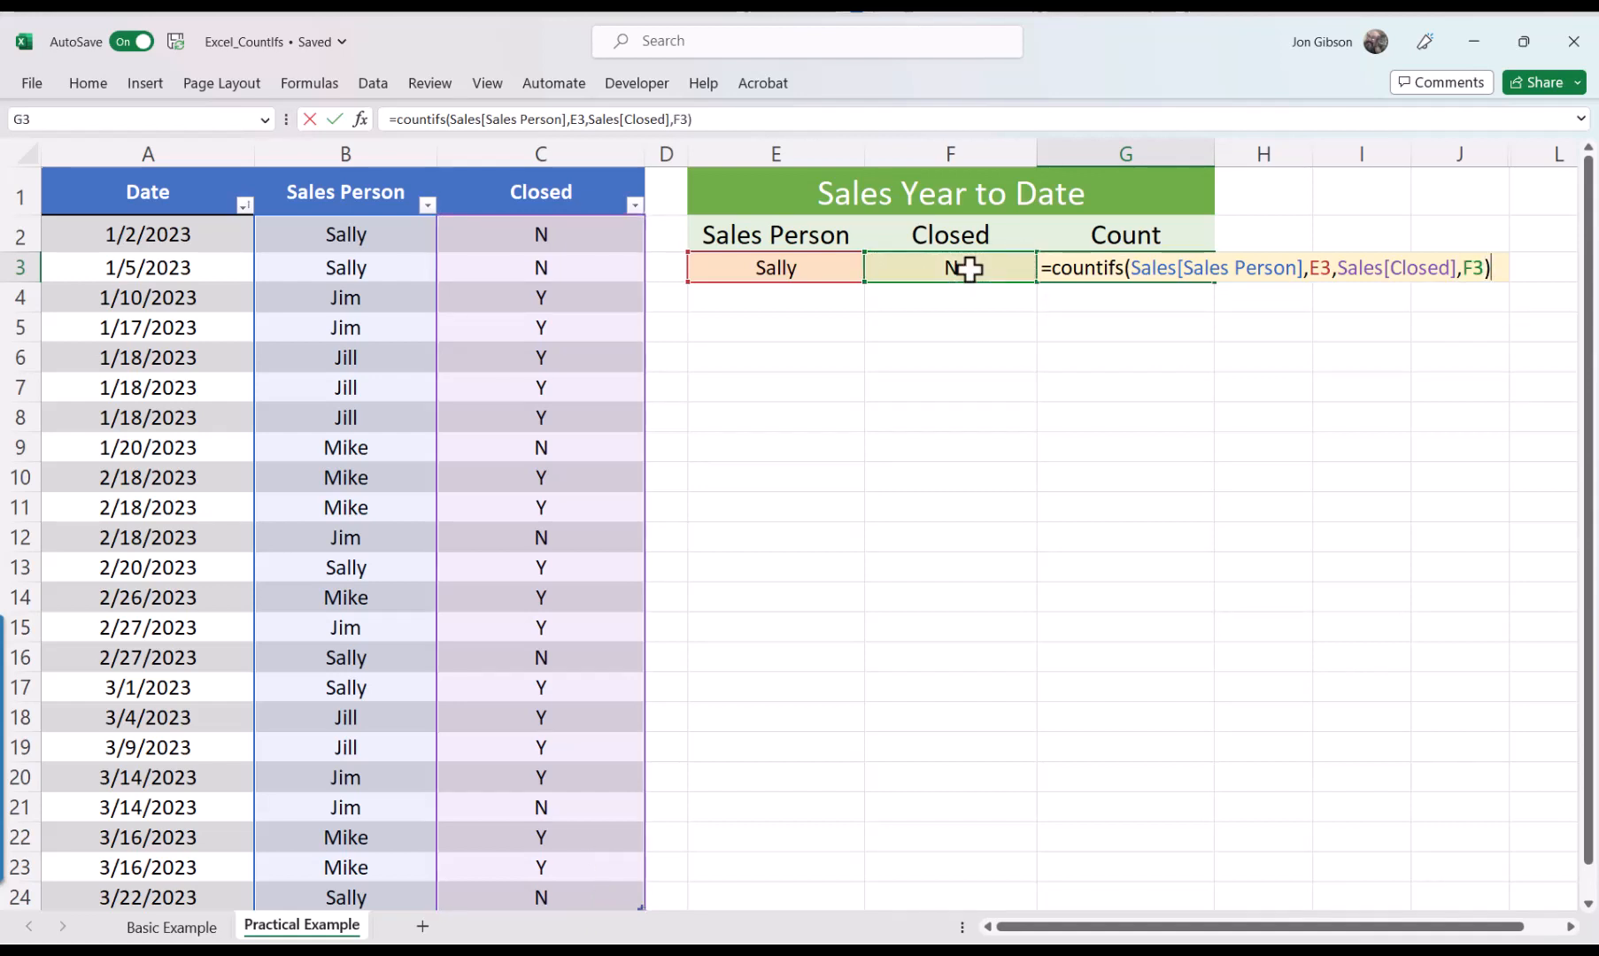
pyautogui.press('Return')
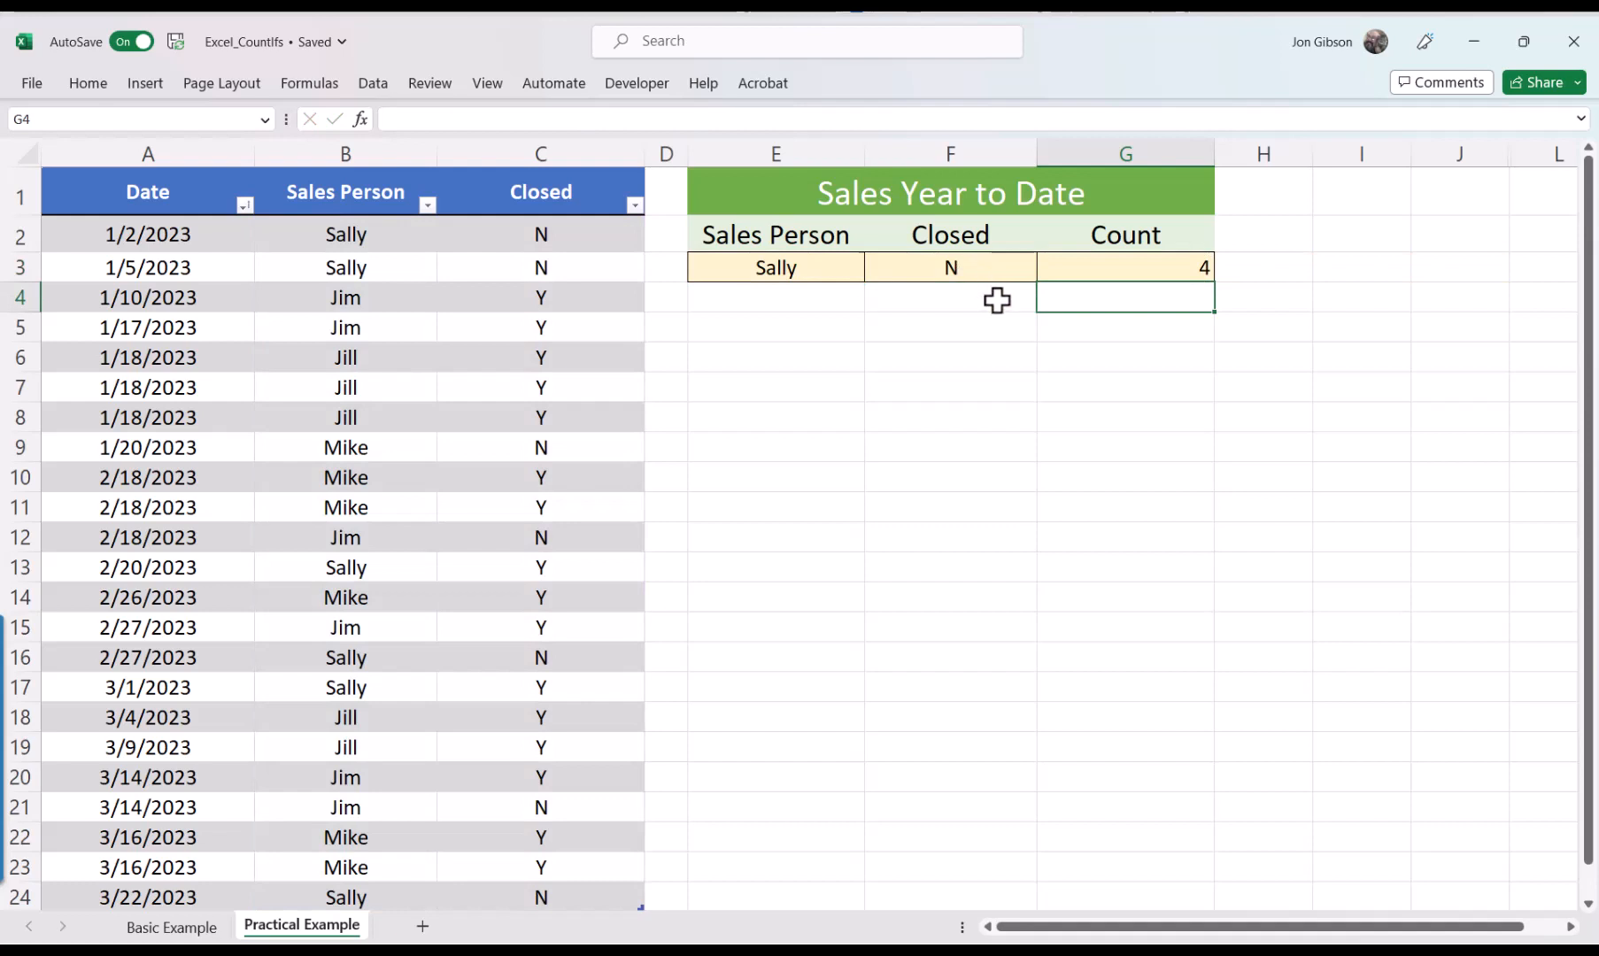
# In the Sales Year to Date summary, choose the sales person named in B6 and set Closed to Y.
pyautogui.click(844, 270)
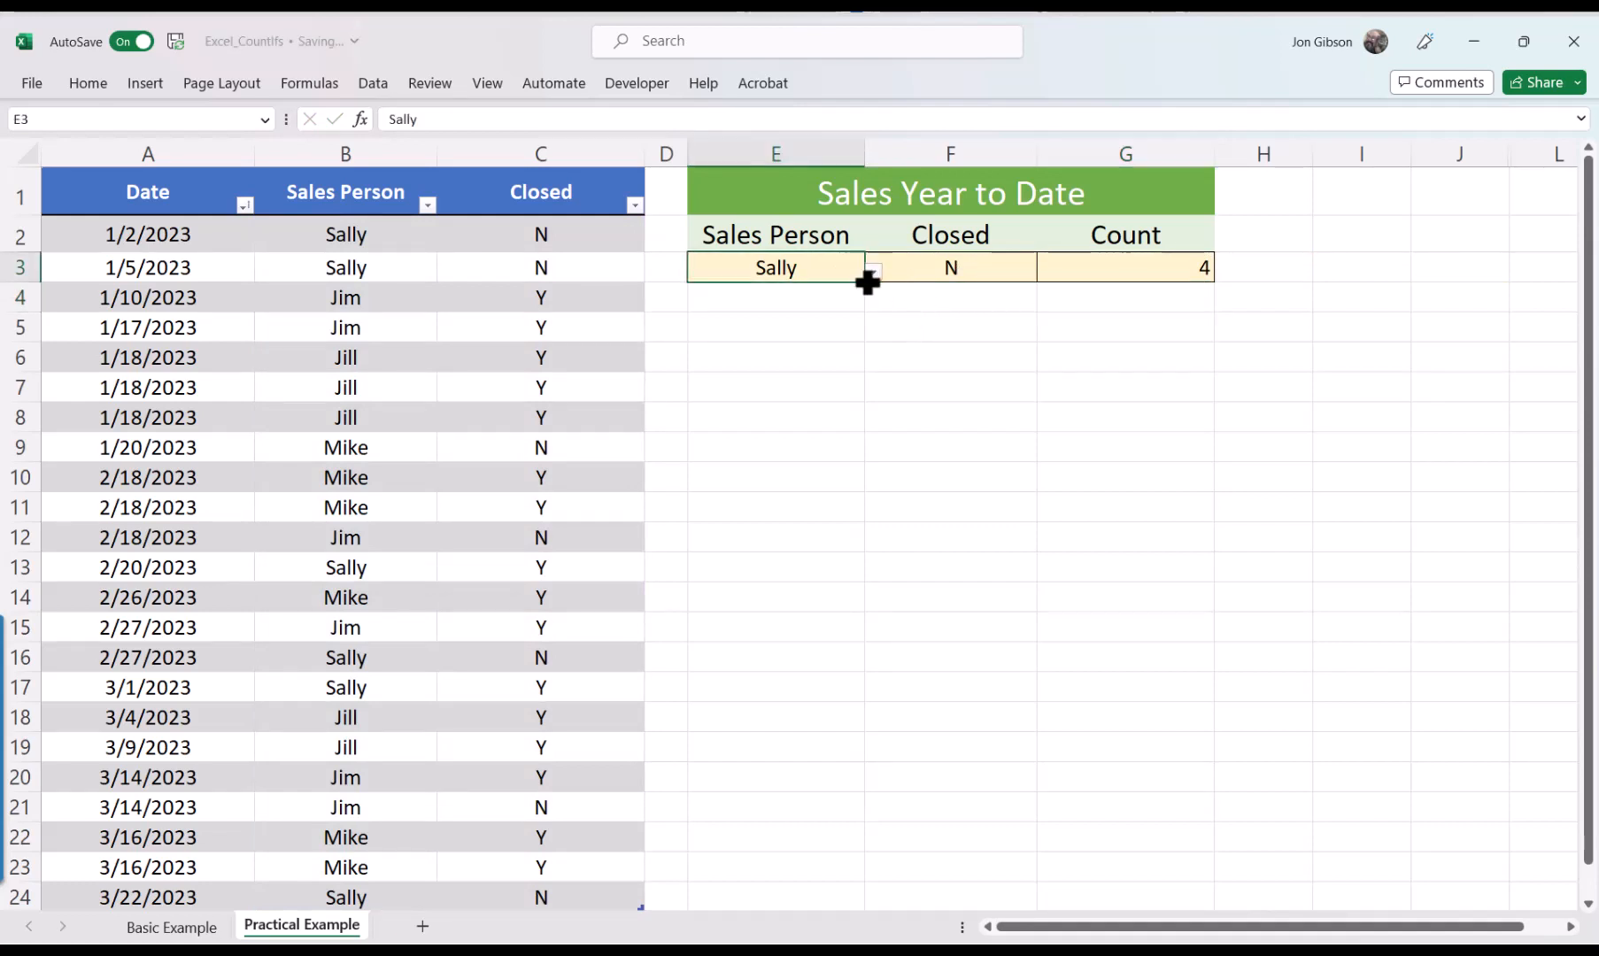
pyautogui.click(873, 271)
pyautogui.click(752, 336)
pyautogui.click(983, 266)
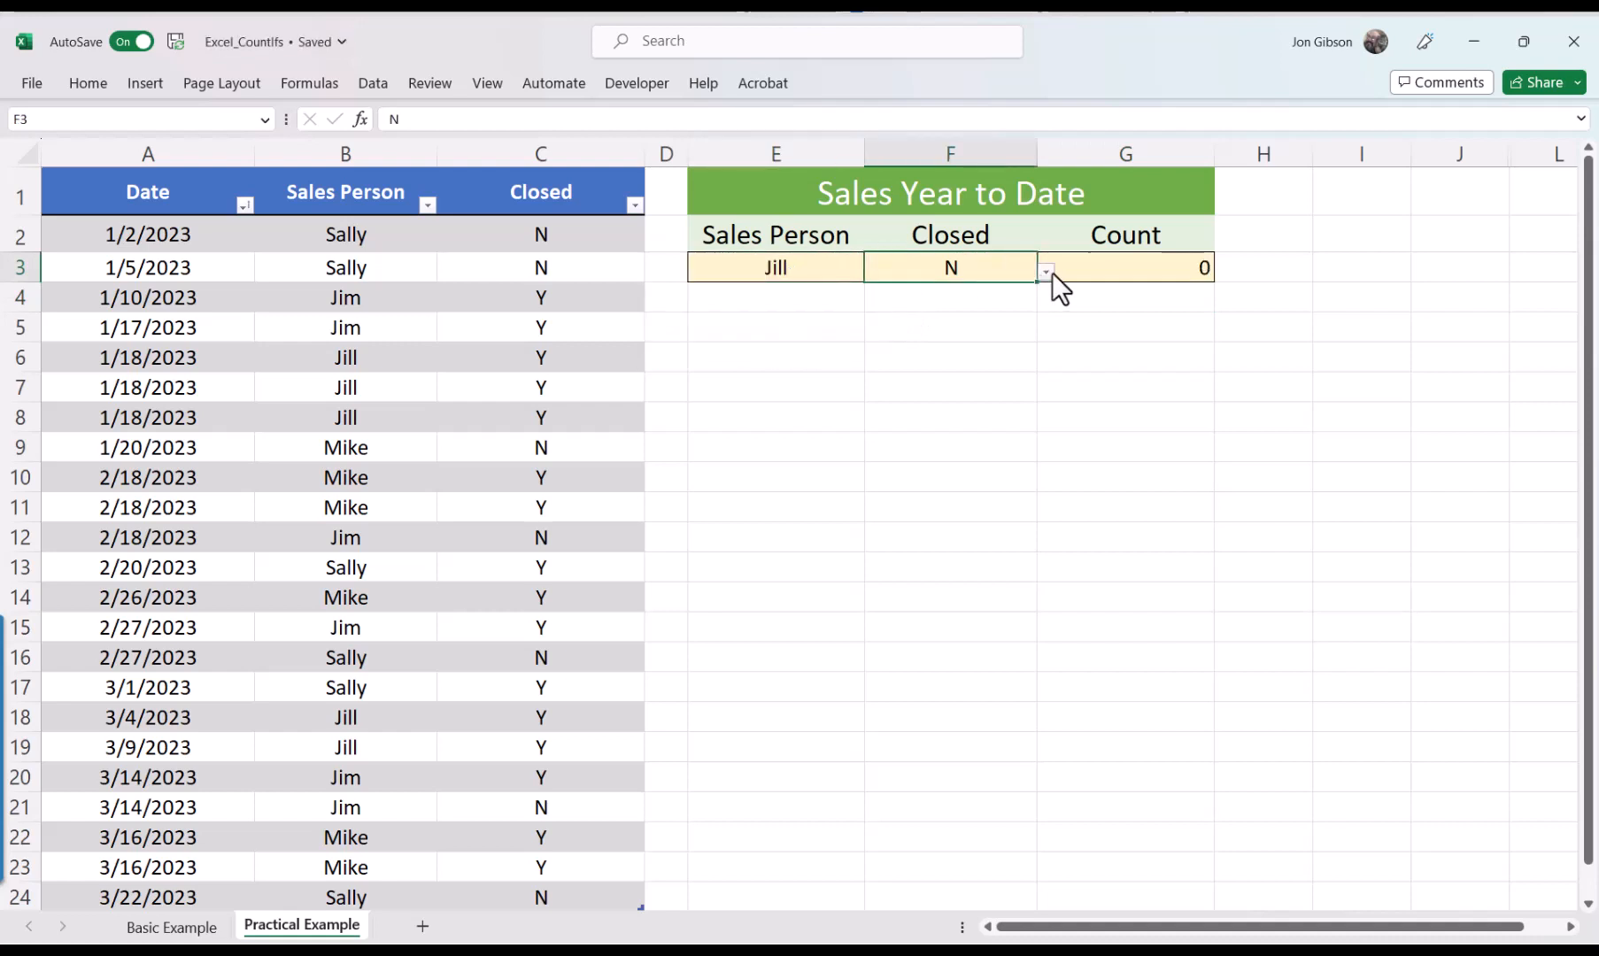
pyautogui.click(1046, 273)
pyautogui.click(927, 296)
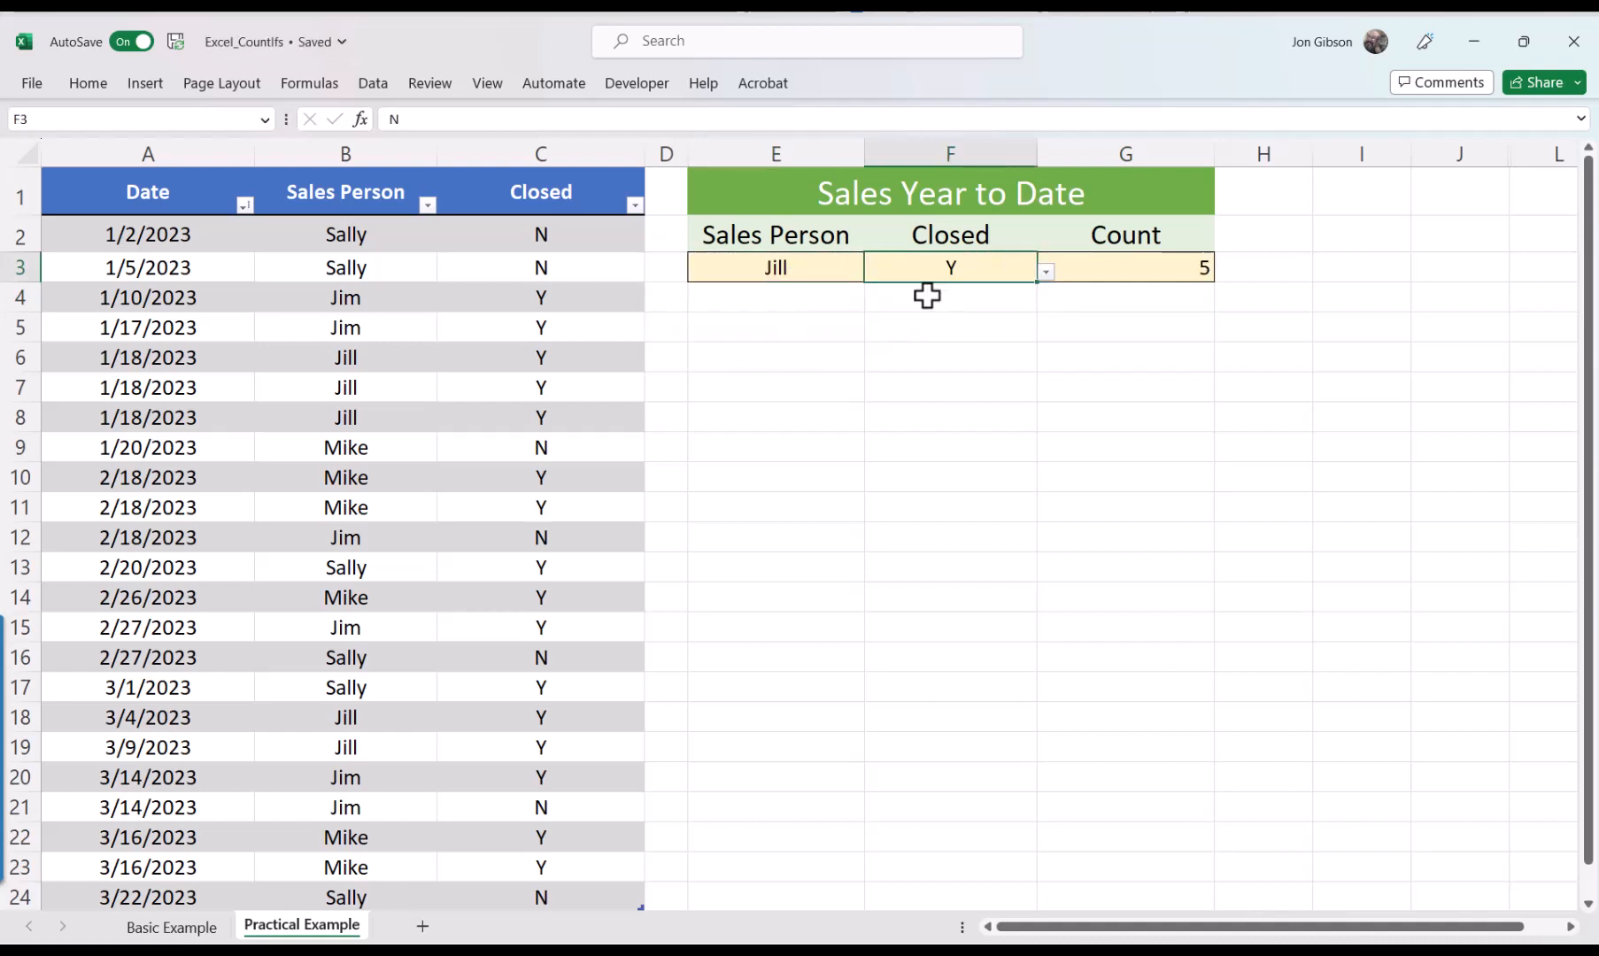
# Switch the summary's Sales Person to the one named in B4 and set Closed to N.
pyautogui.click(859, 278)
pyautogui.click(873, 272)
pyautogui.click(787, 314)
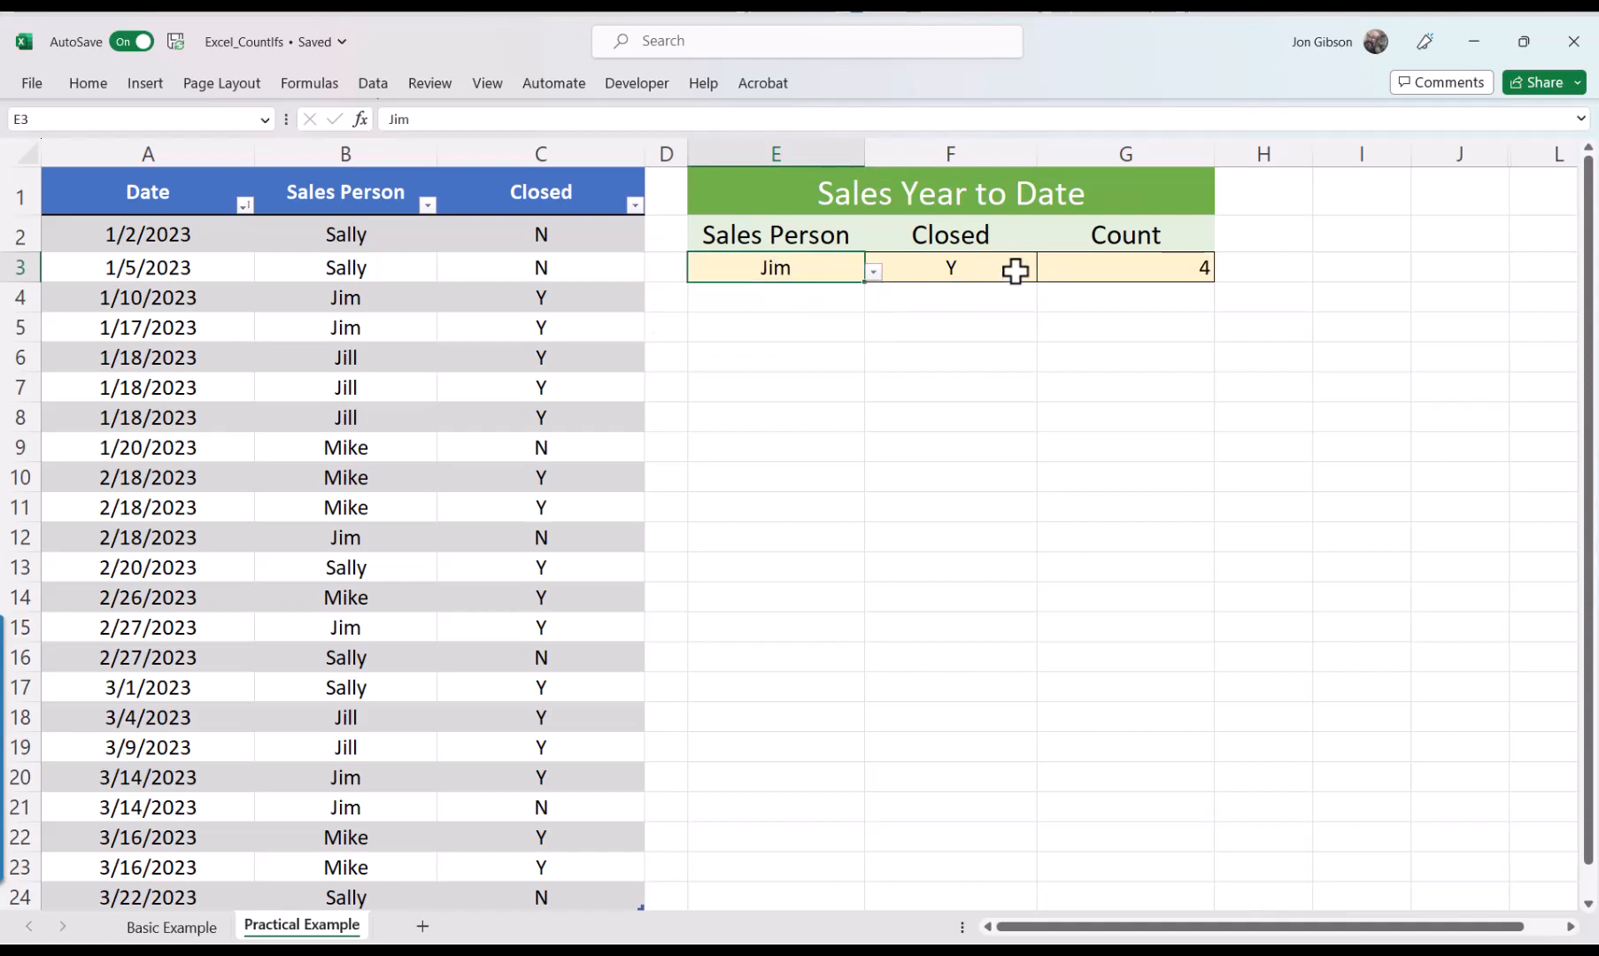
pyautogui.click(1019, 270)
pyautogui.click(1046, 272)
pyautogui.click(956, 311)
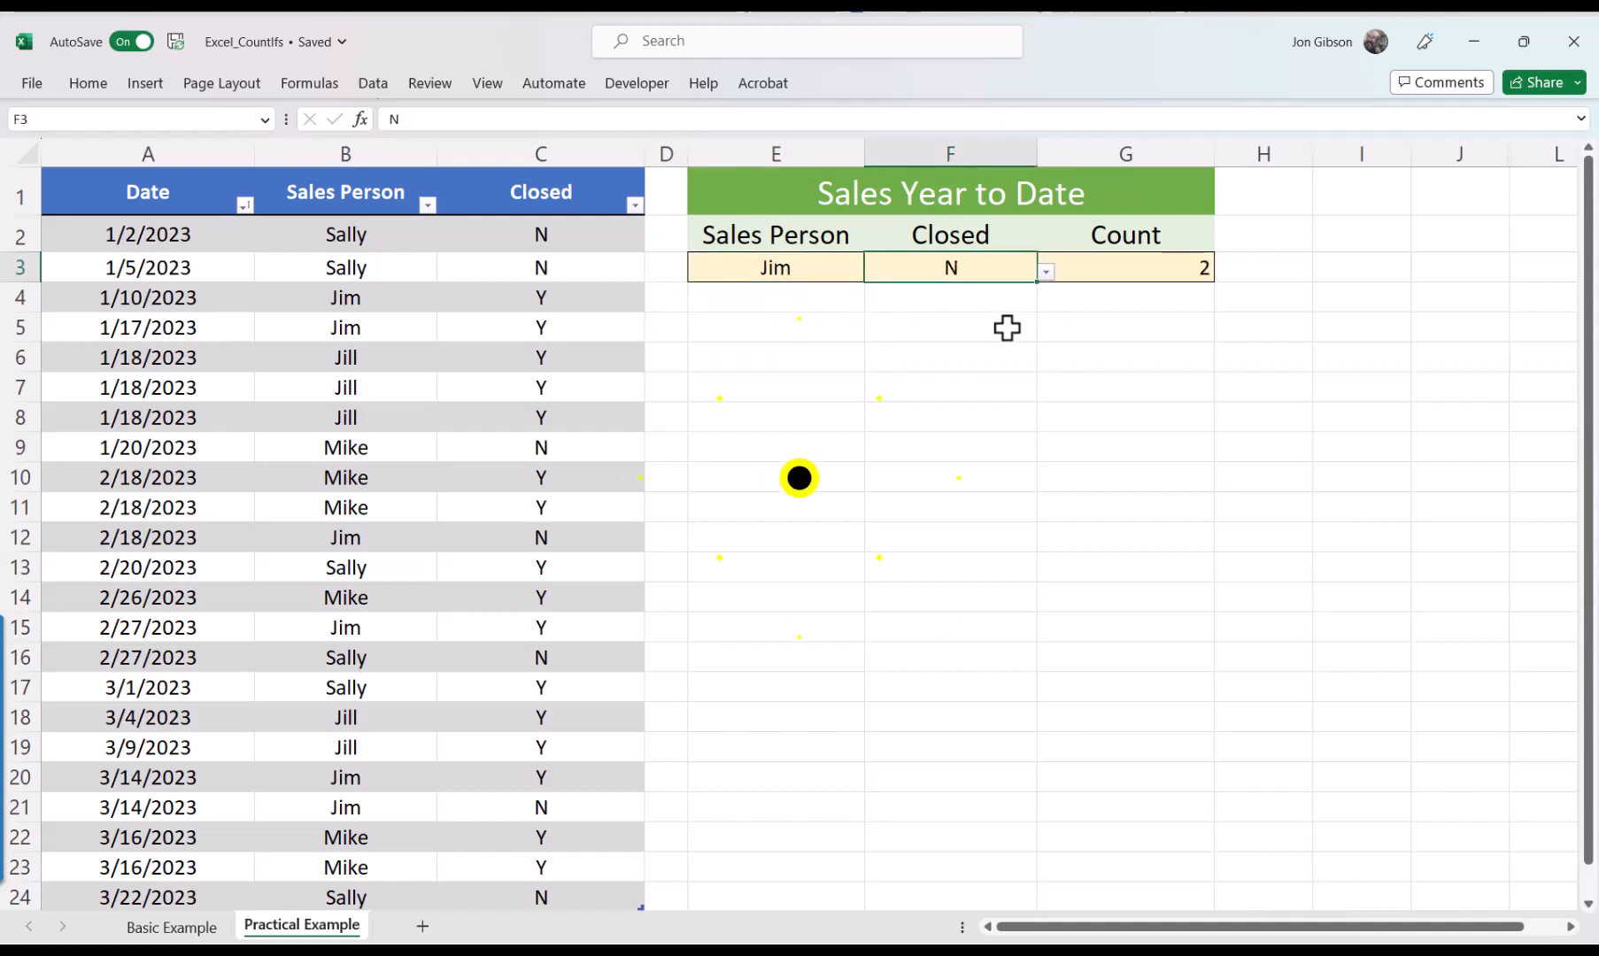